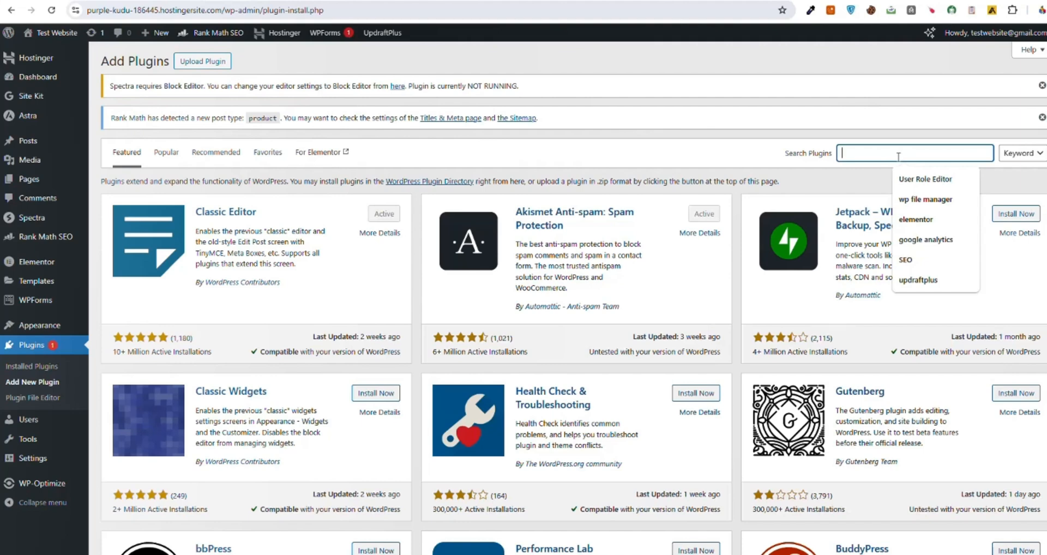
Step: Search the plugin directory for woocommerce, and install and activate the WooCommerce plugin
type("woocommerce")
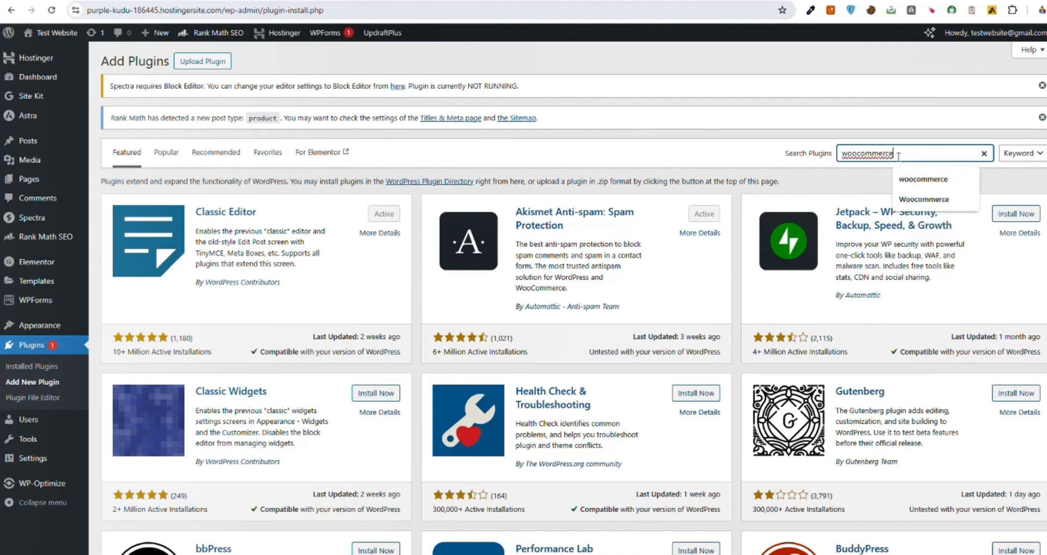
key("Return")
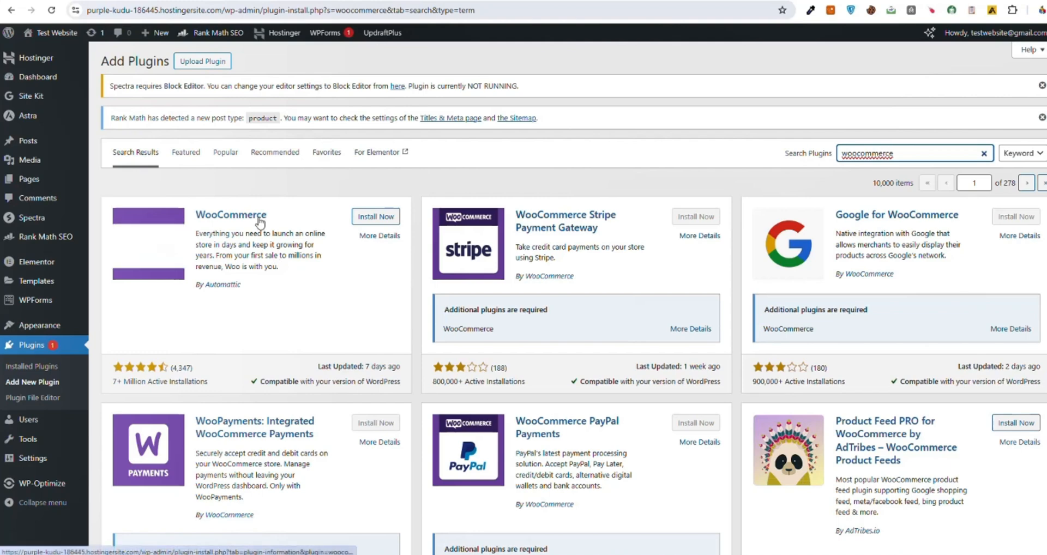
left_click(260, 221)
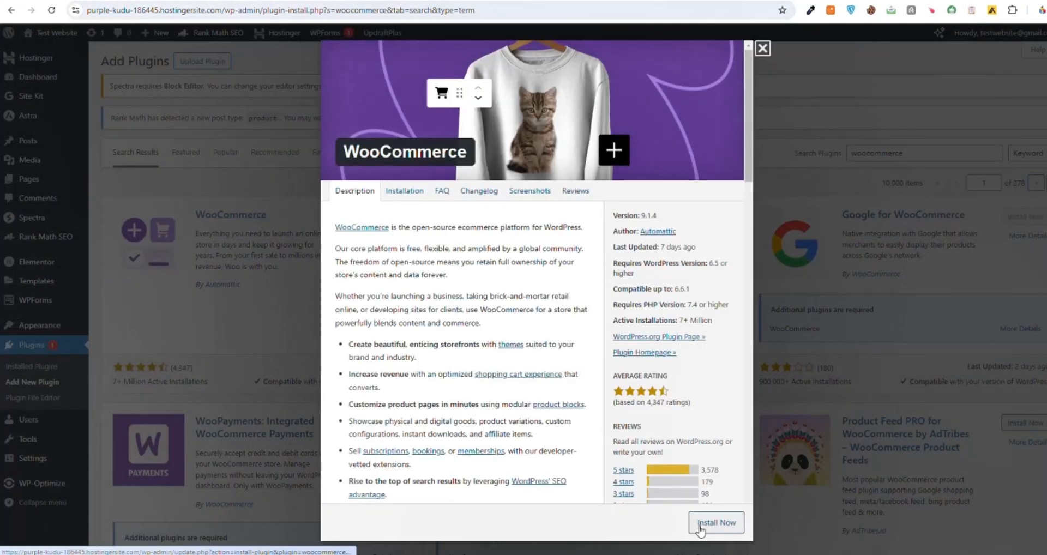
left_click(701, 527)
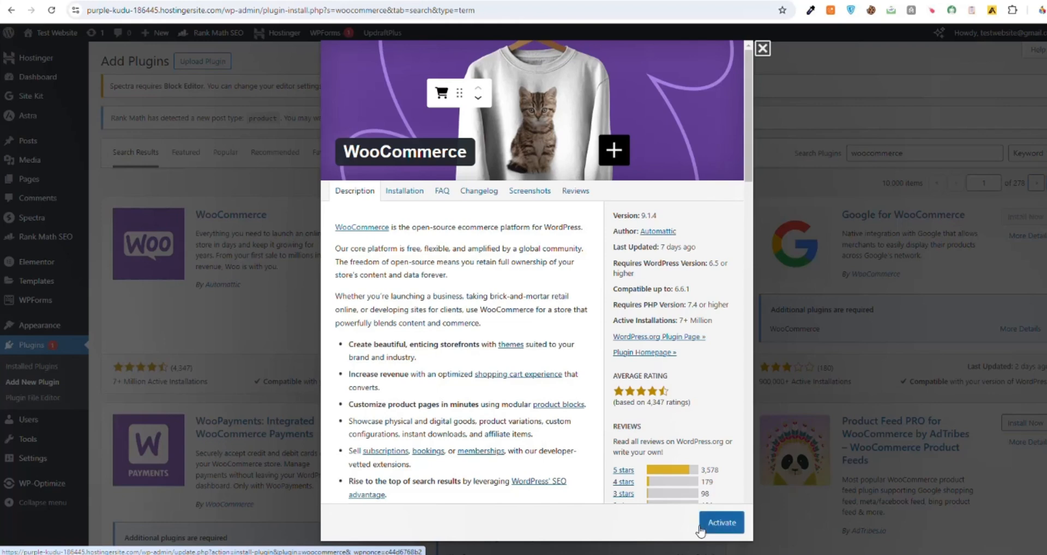
left_click(722, 522)
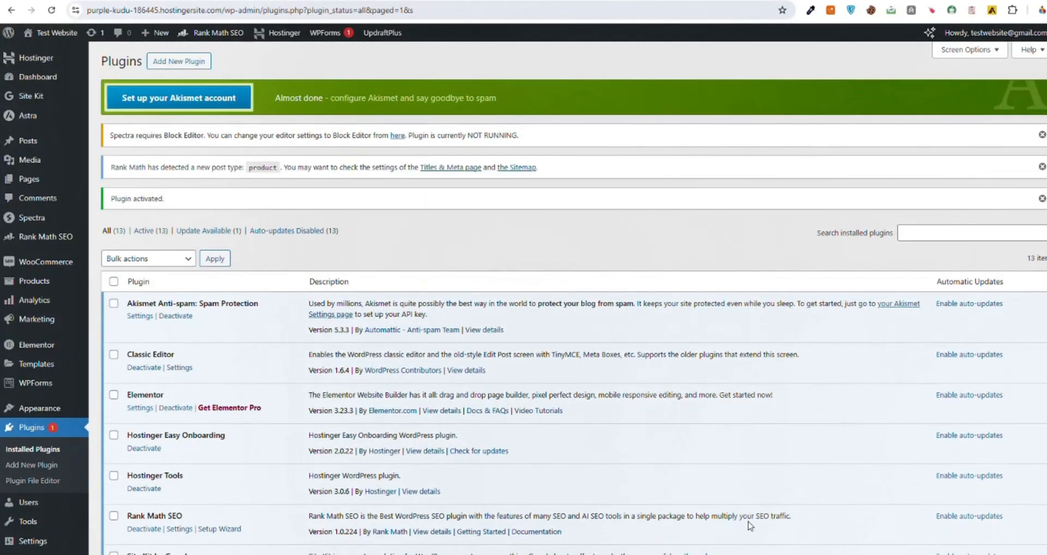
Step: Open the WooCommerce general settings and enter "your Adress" as address line 1 of the store
left_click(65, 265)
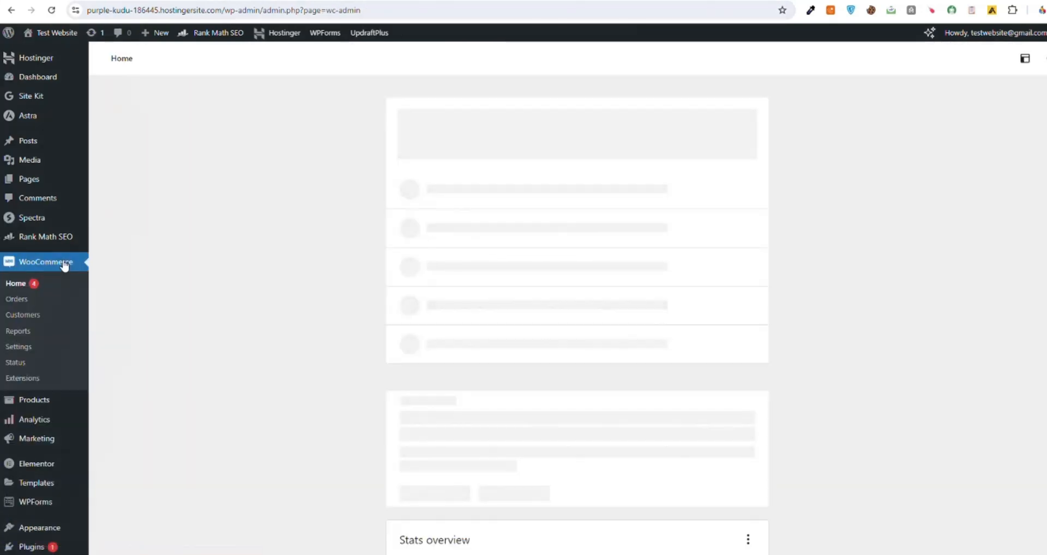
scroll(327, 271, "down", 2)
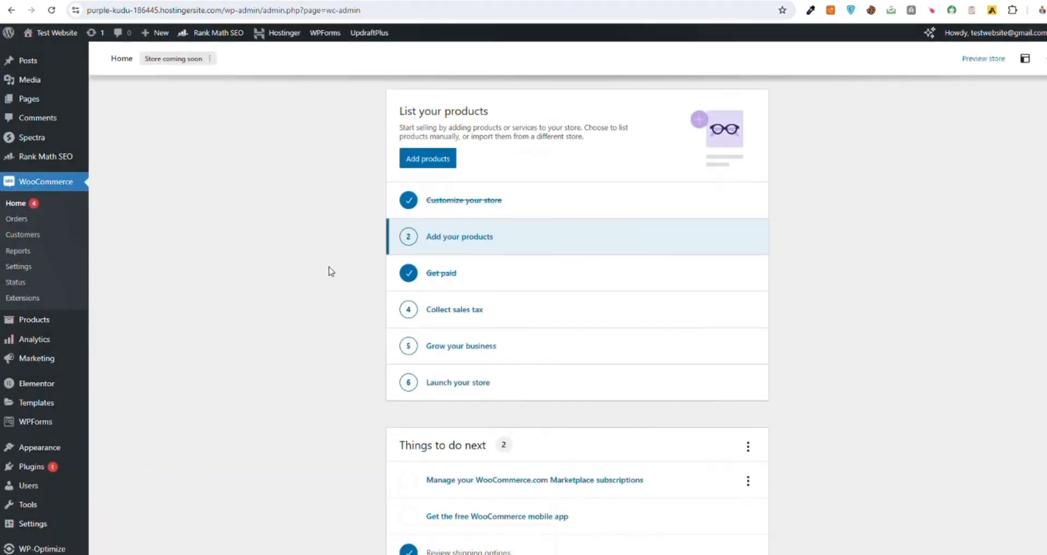
scroll(327, 271, "up", 1)
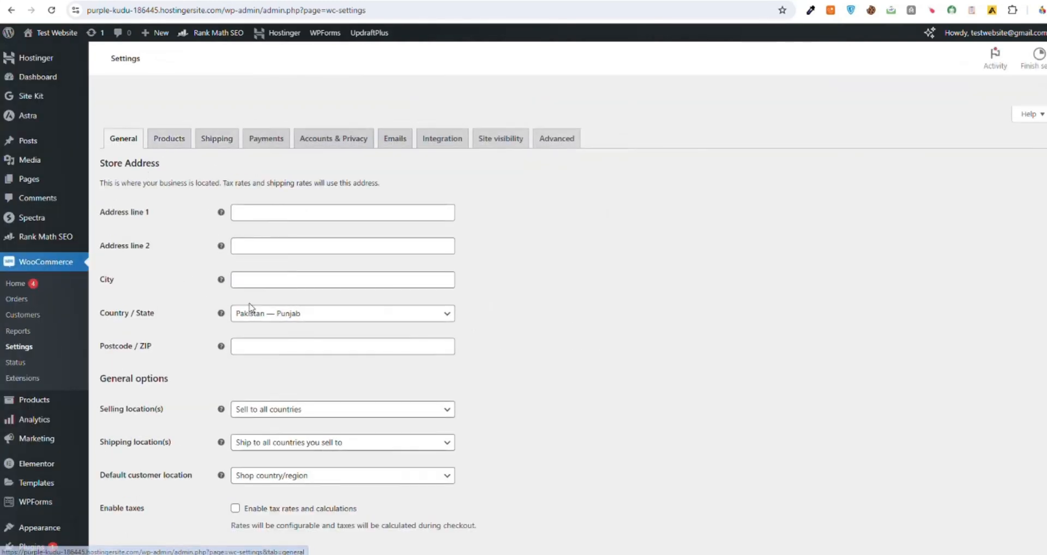
left_click(268, 214)
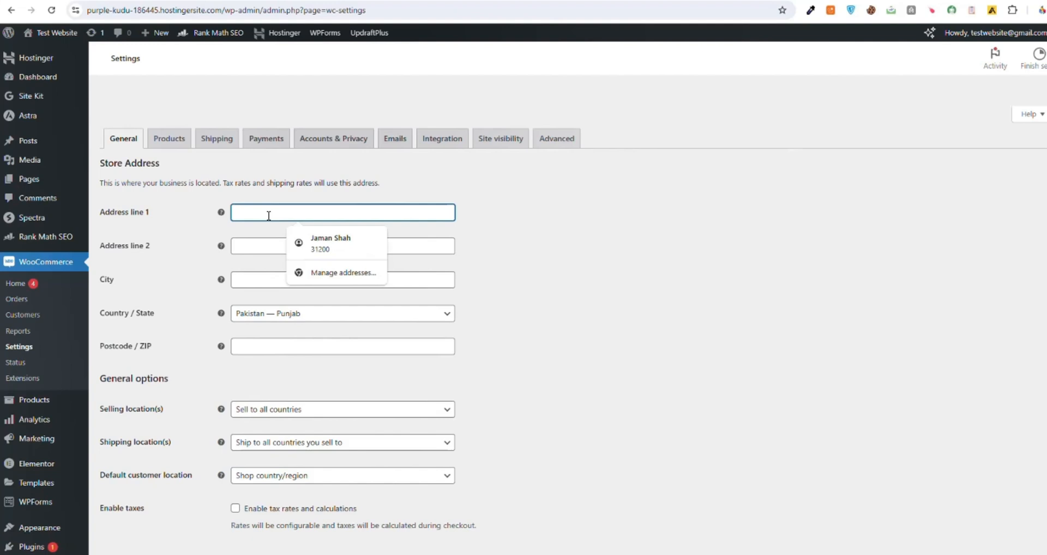
type("your Adress")
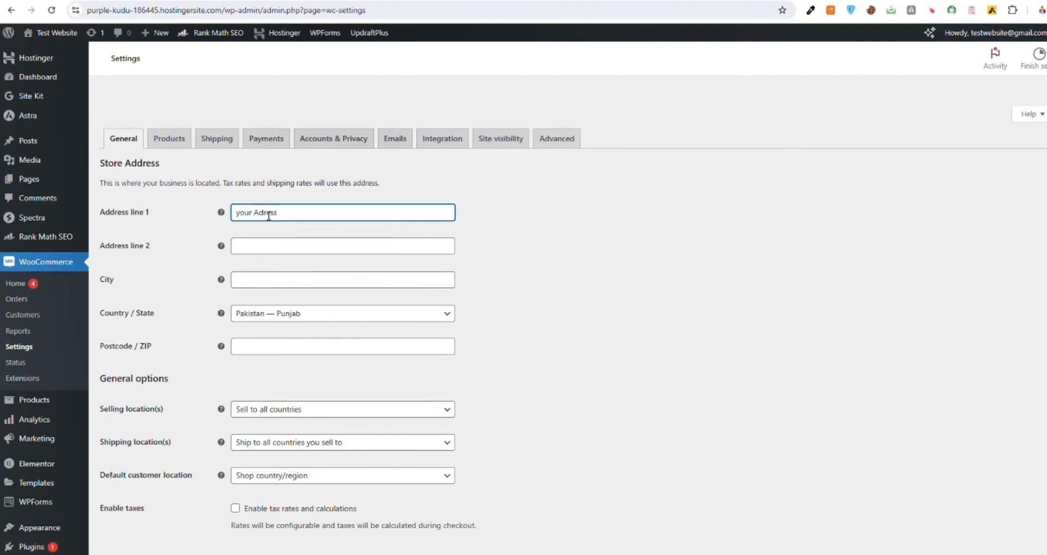
left_click(260, 277)
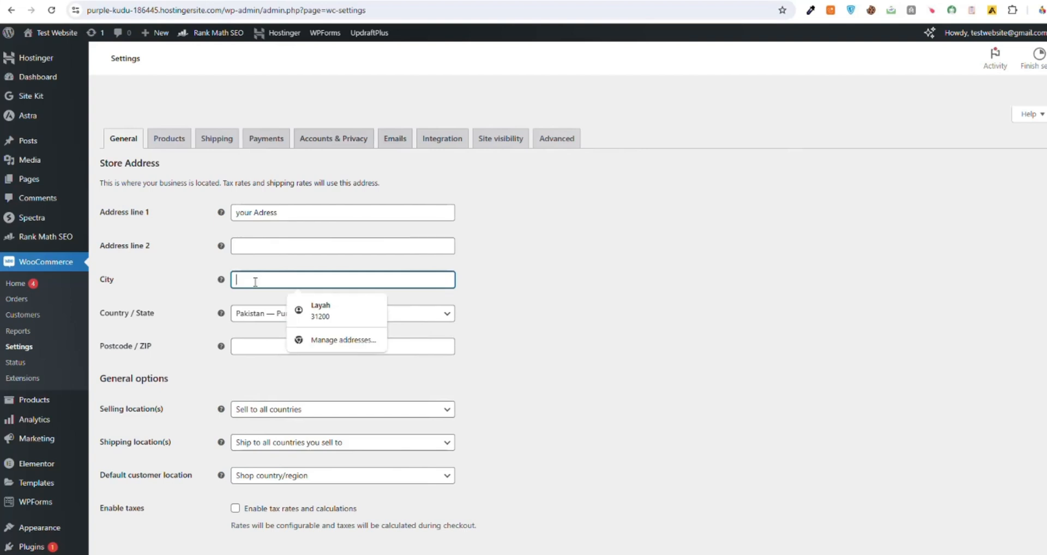
Step: Set the store's country / state to United States (US) — Alabama
scroll(206, 297, "down", 2)
left_click(274, 205)
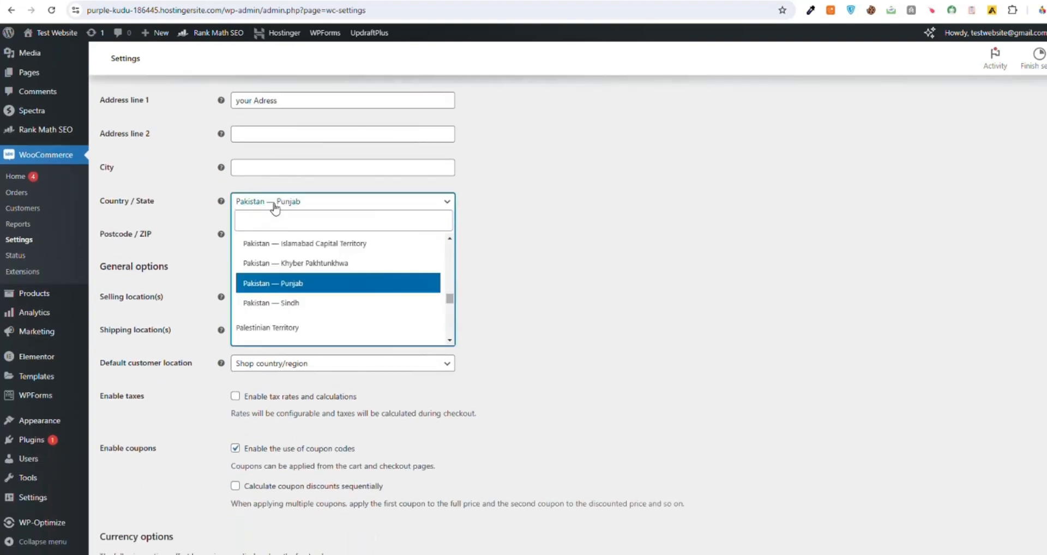
left_click(274, 225)
type("u")
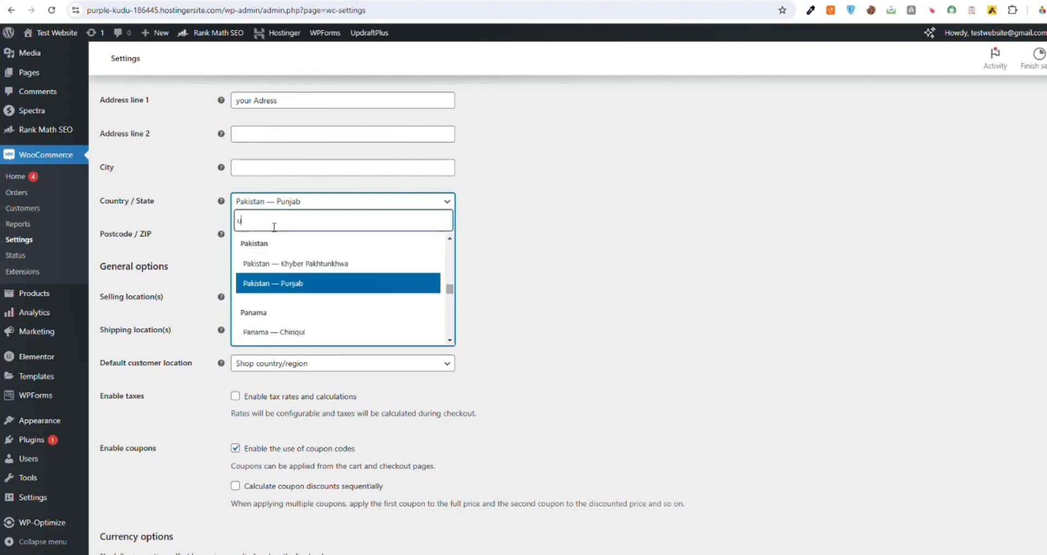
type("nite")
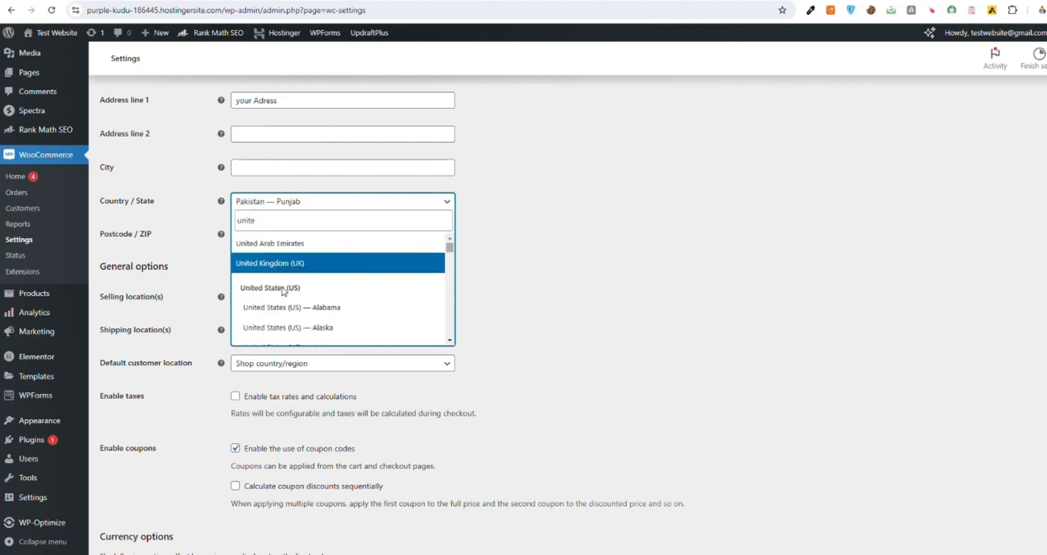
left_click(288, 317)
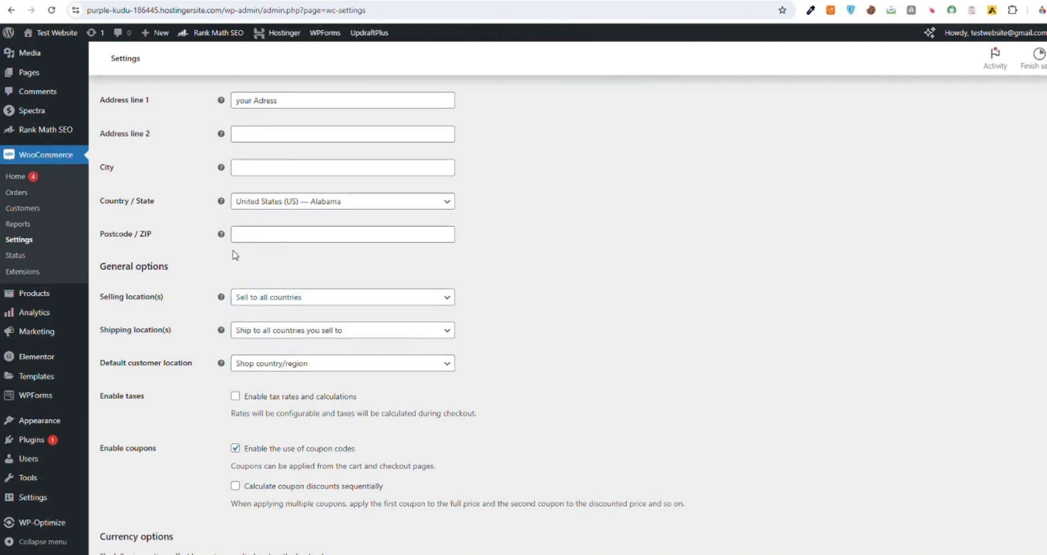
Step: Restrict the selling locations to specific countries and add United States (US) as the allowed country
scroll(233, 256, "down", 2)
scroll(234, 256, "down", 1)
scroll(245, 248, "up", 3)
left_click(257, 241)
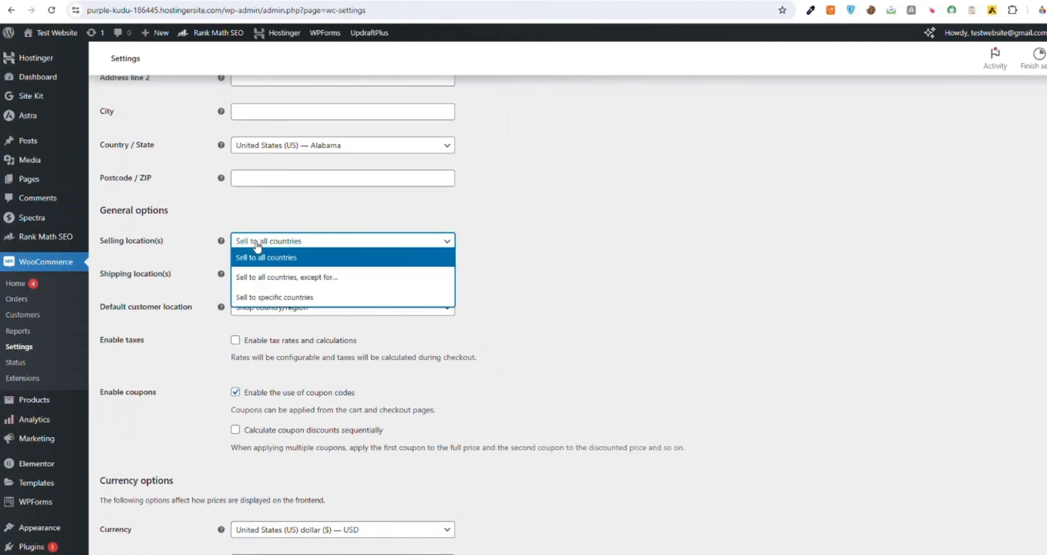
left_click(262, 297)
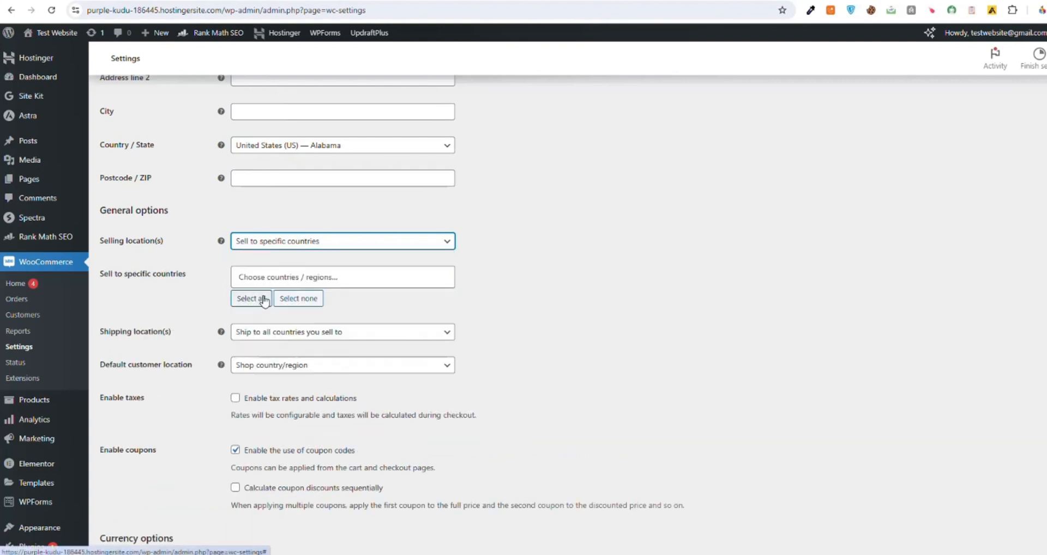
left_click(244, 278)
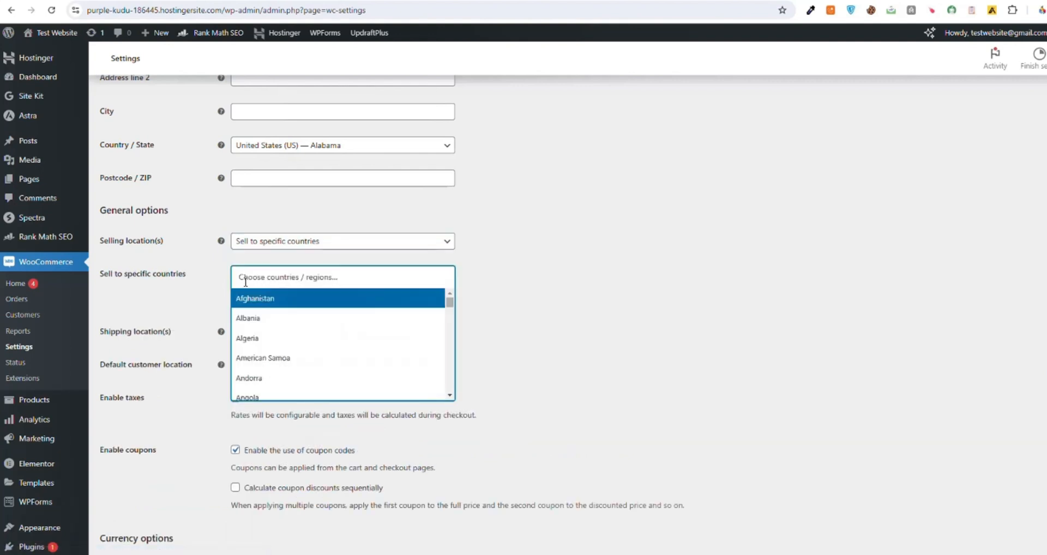
type("unite")
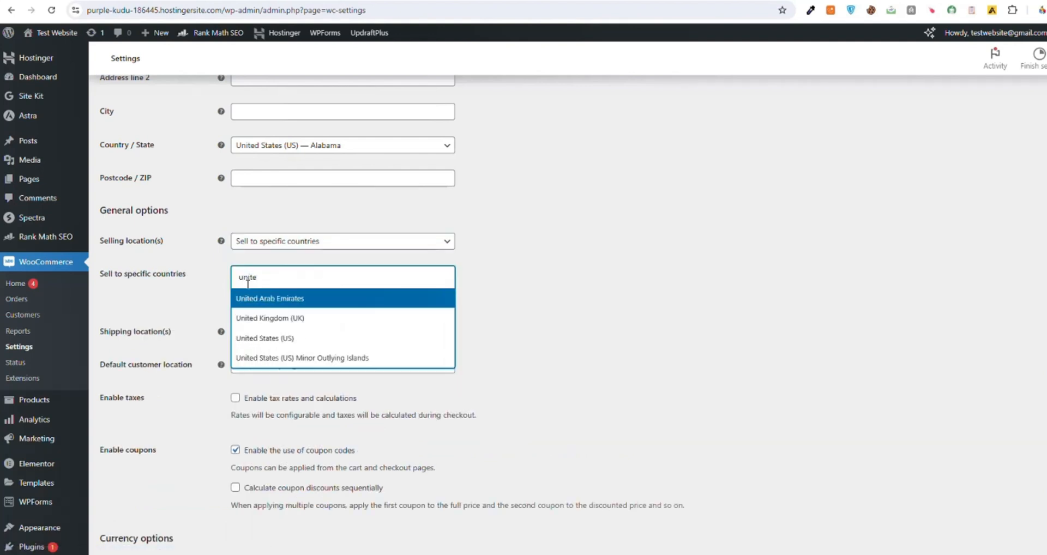
left_click(252, 338)
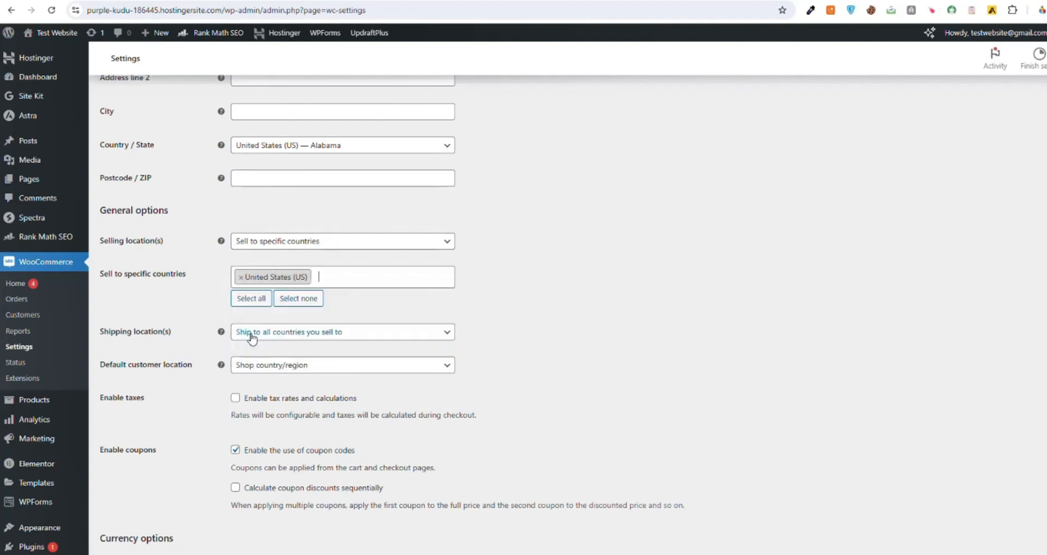
Step: Set the default customer location to Geolocate and save the general store settings
scroll(205, 298, "down", 2)
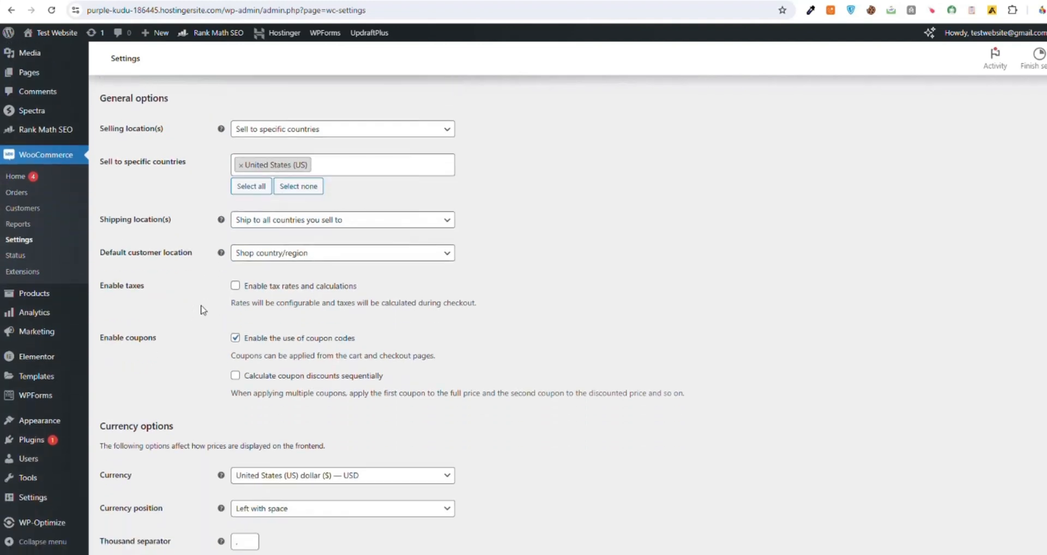
scroll(201, 311, "down", 1)
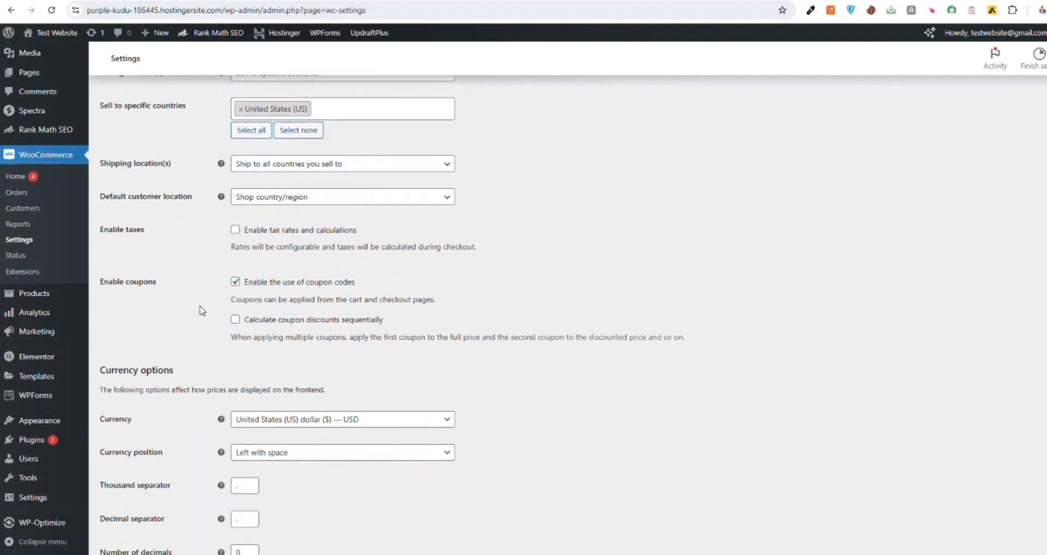
left_click(279, 200)
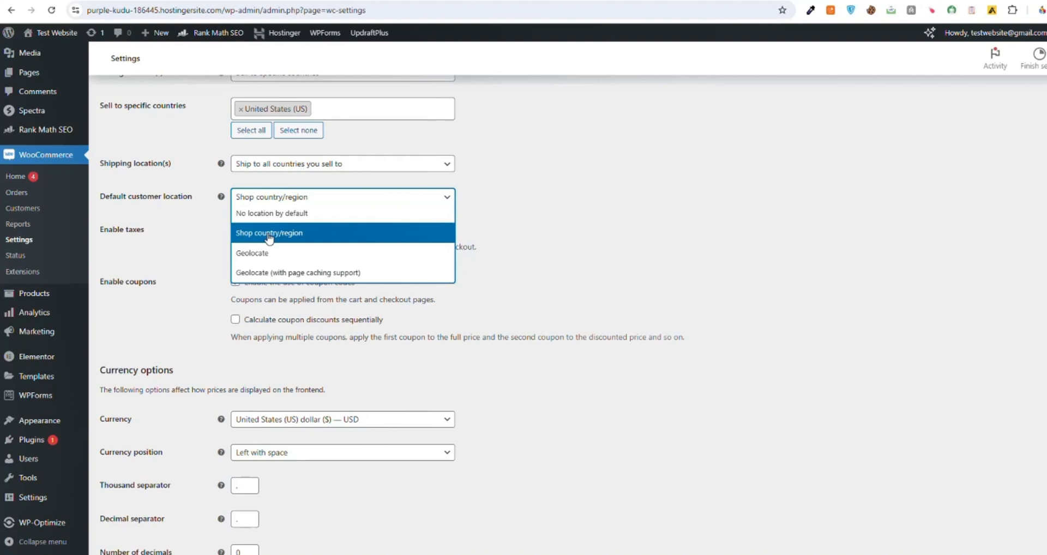
left_click(267, 253)
scroll(227, 251, "down", 2)
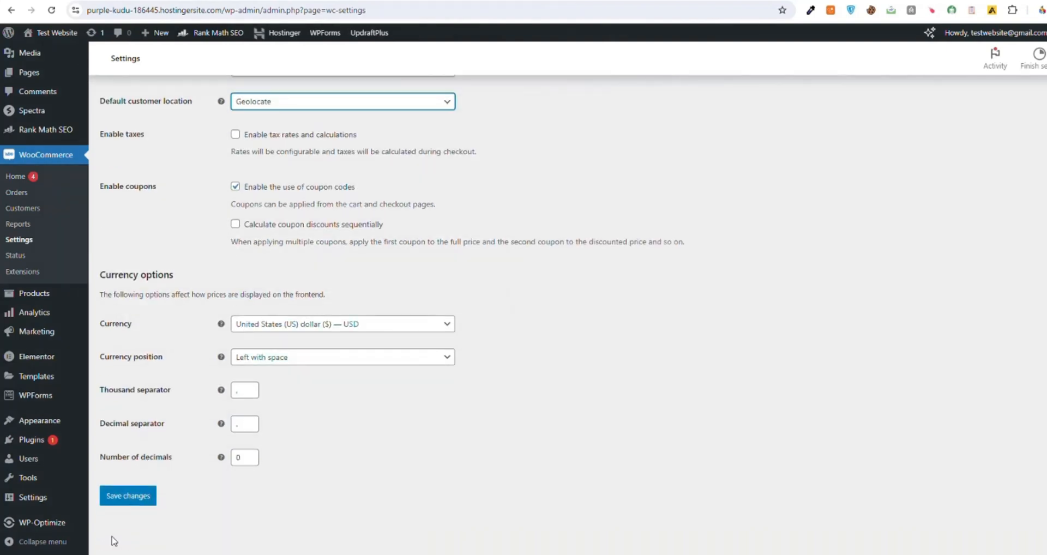
left_click(125, 500)
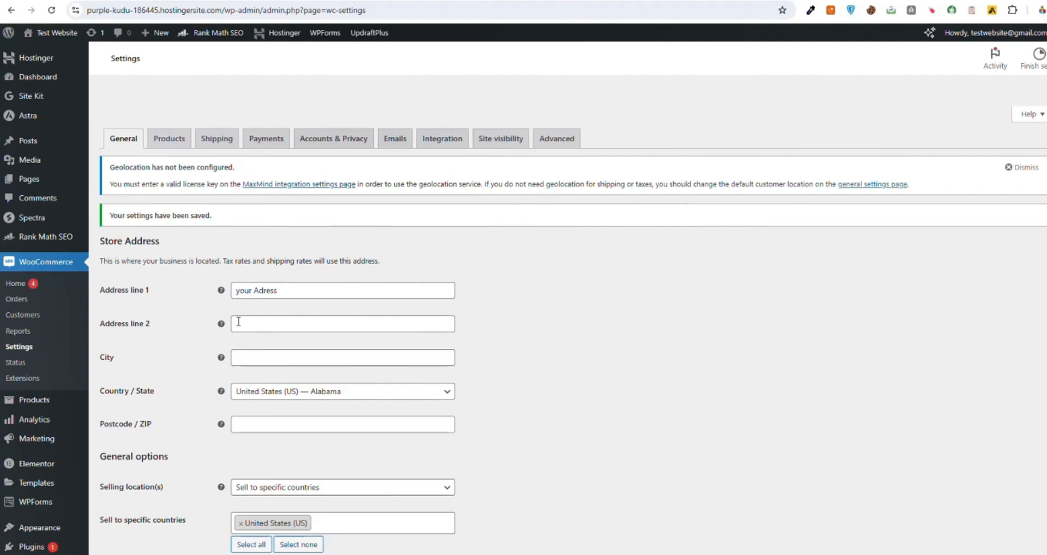
Step: In the WooCommerce product settings, select Shop as the shop page and save the changes
left_click(161, 136)
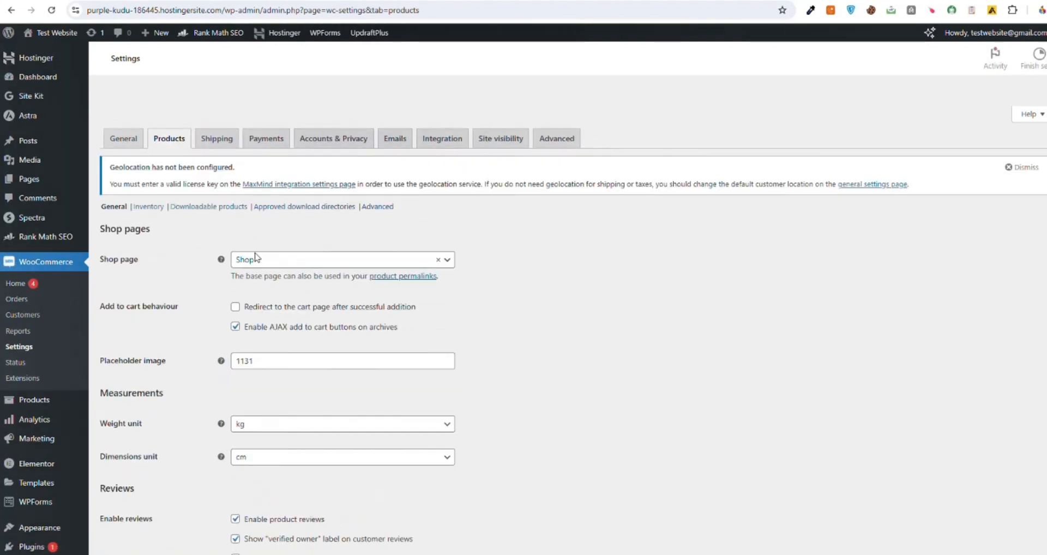
left_click(255, 259)
scroll(254, 264, "down", 1)
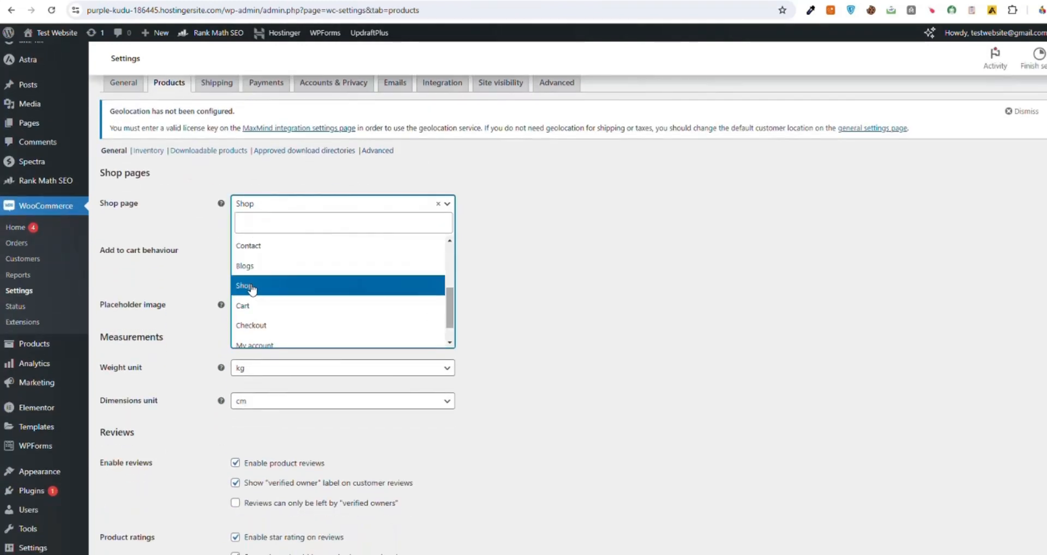
left_click(253, 289)
scroll(128, 387, "down", 1)
scroll(128, 385, "down", 2)
left_click(139, 496)
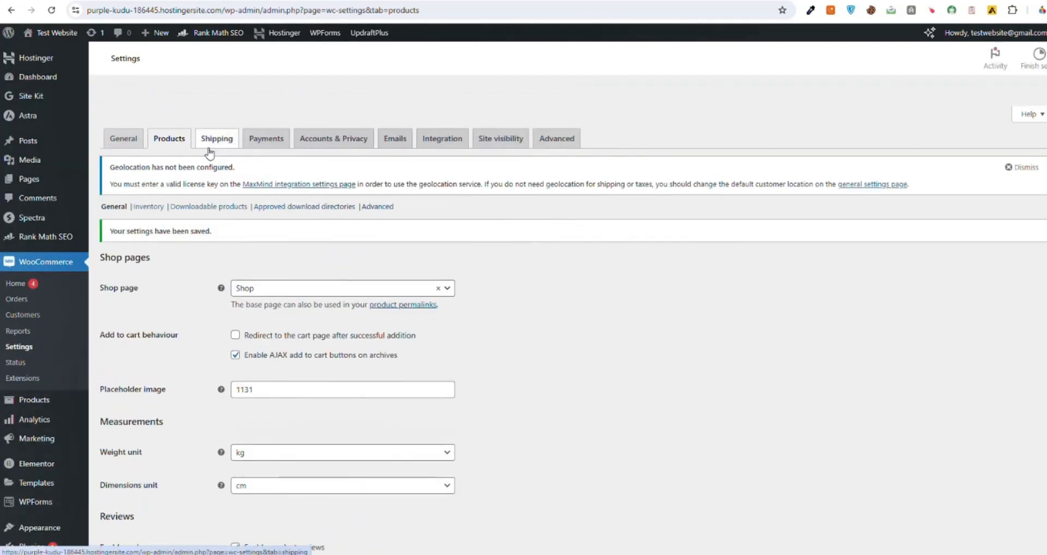
Step: In the WooCommerce shipping settings, set the shipping destination to default to the customer billing address and save the changes
left_click(220, 147)
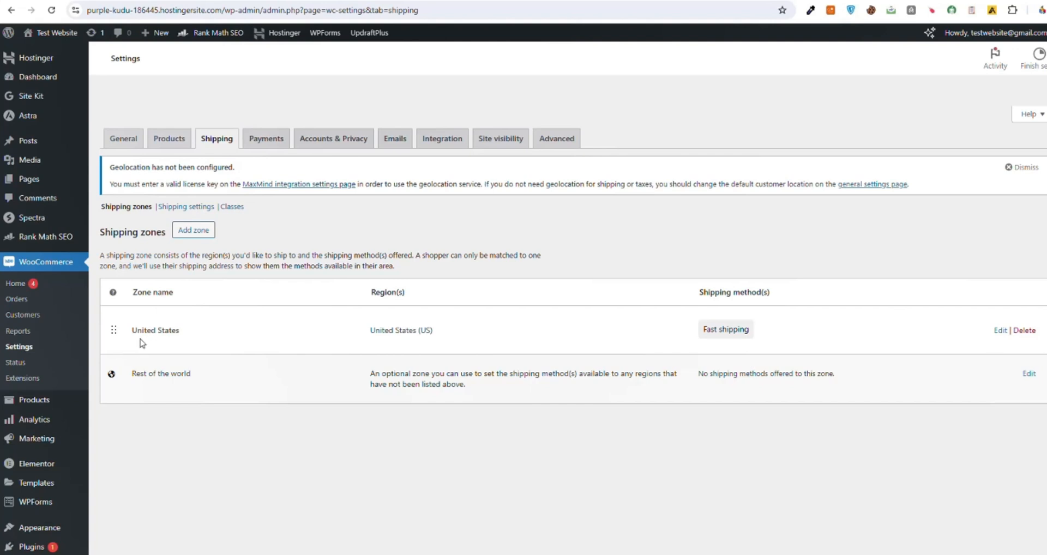
left_click(167, 210)
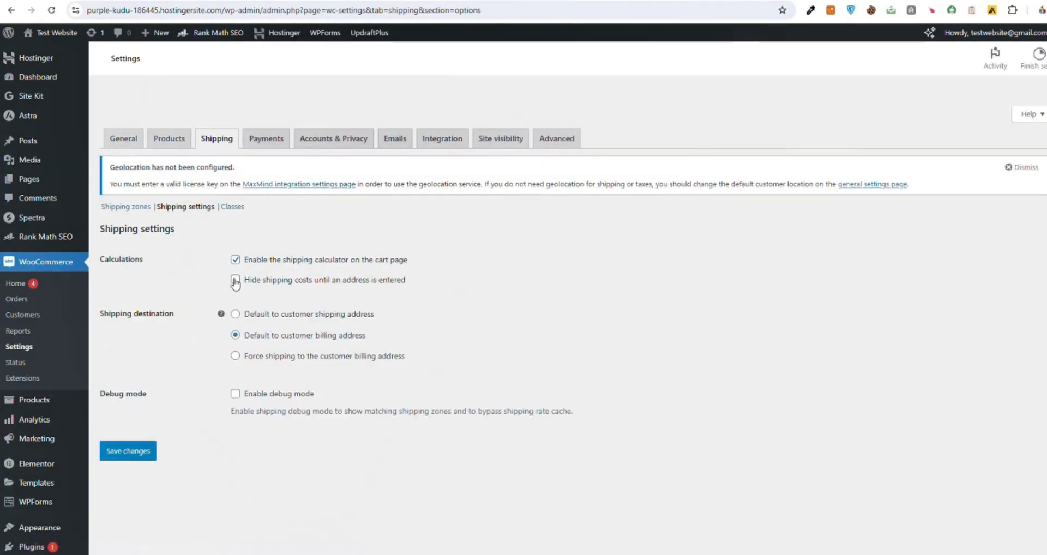
scroll(233, 283, "down", 1)
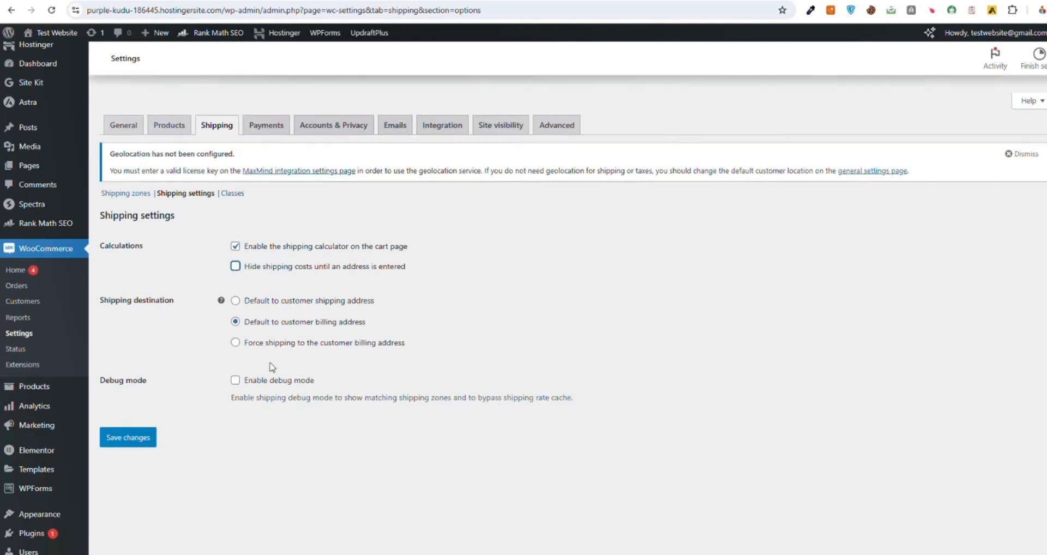
left_click(243, 284)
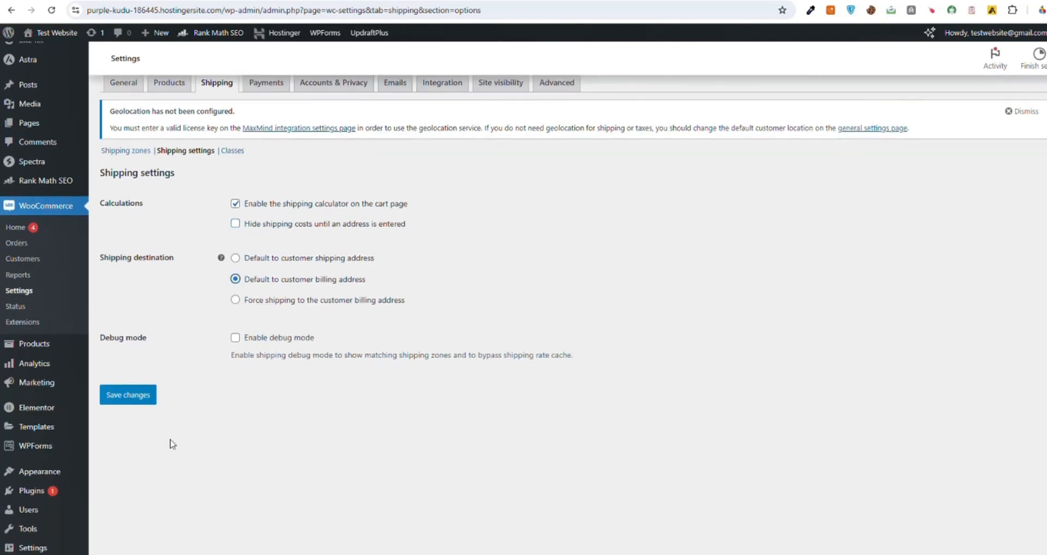
scroll(272, 210, "up", 1)
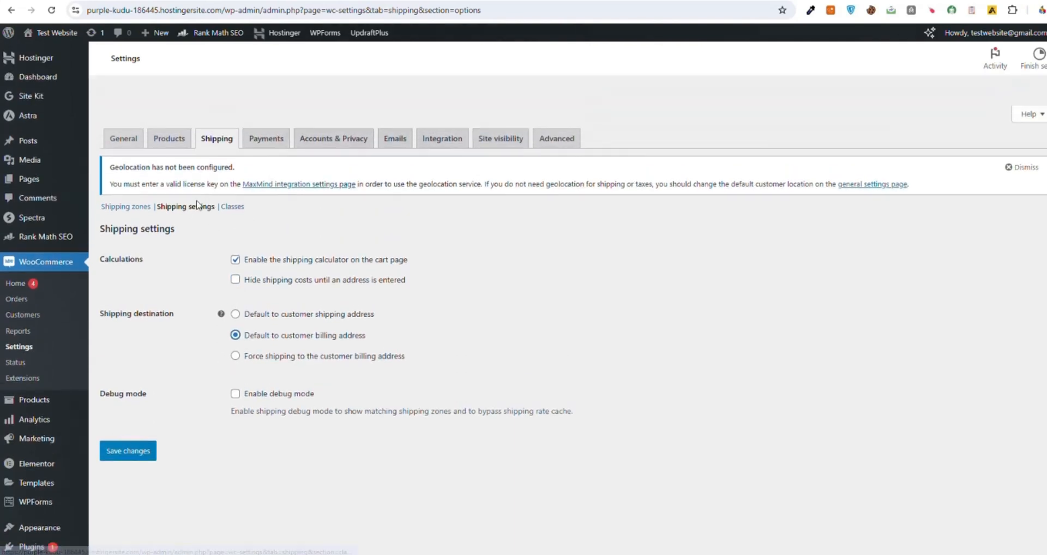
left_click(232, 206)
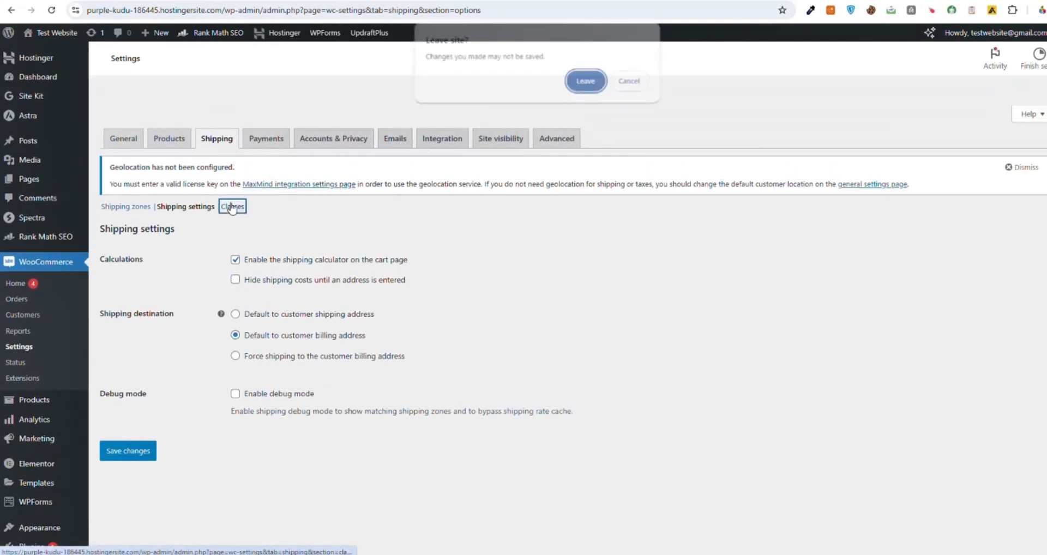
left_click(632, 82)
left_click(133, 459)
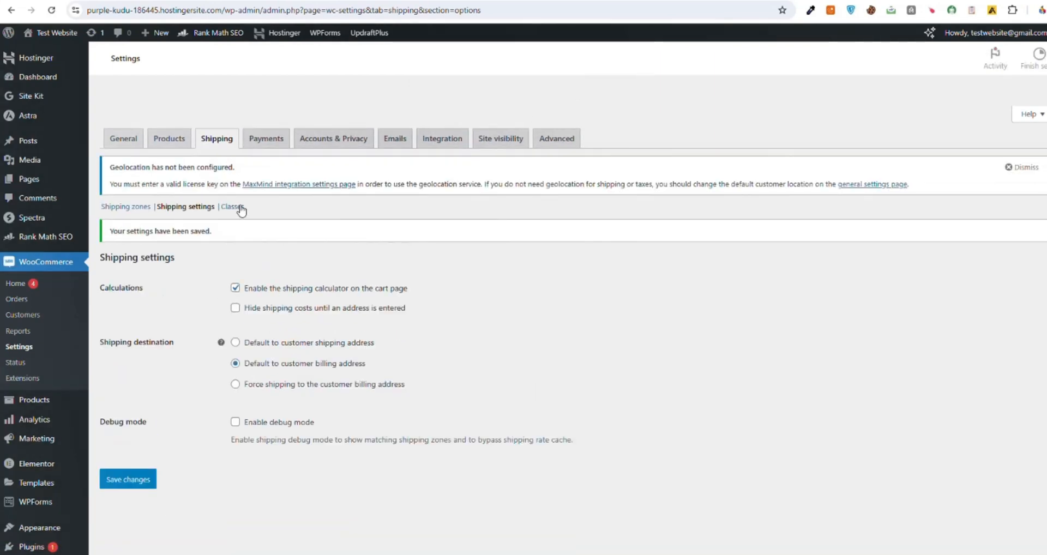
Step: Create a shipping class named Weight with the slug Weight and the description 10 Pounds
left_click(238, 208)
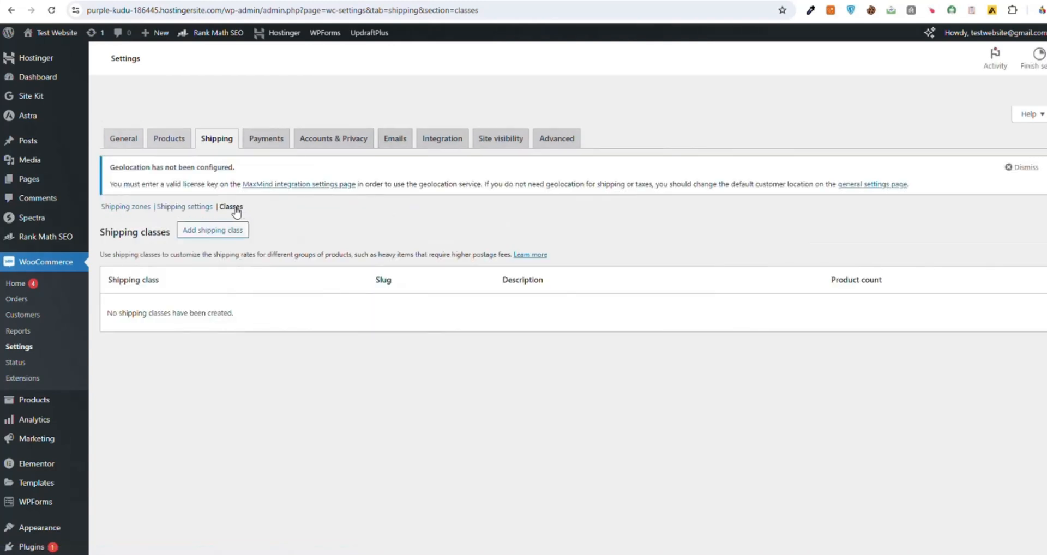
left_click(211, 231)
left_click(429, 225)
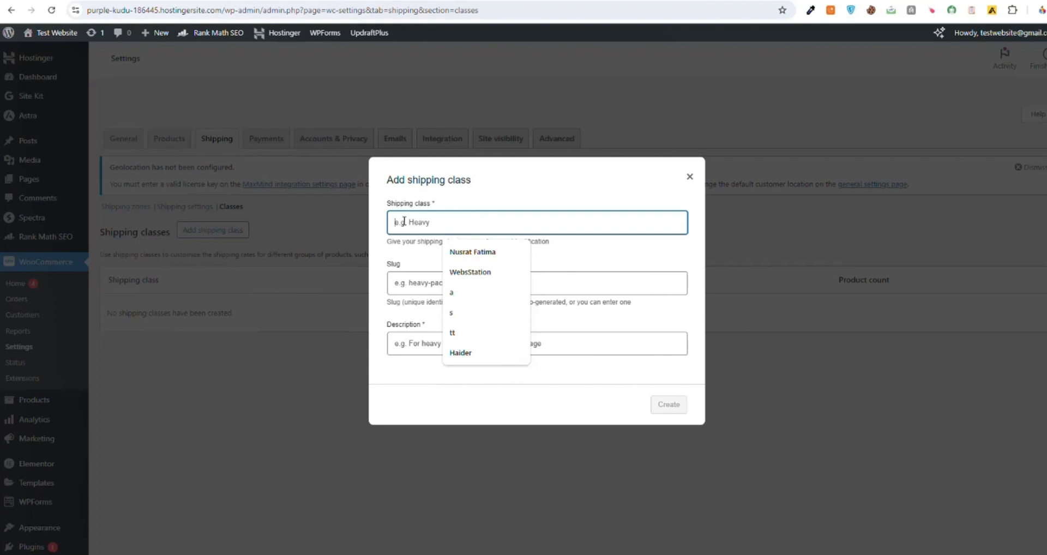
type("g")
key("BackSpace")
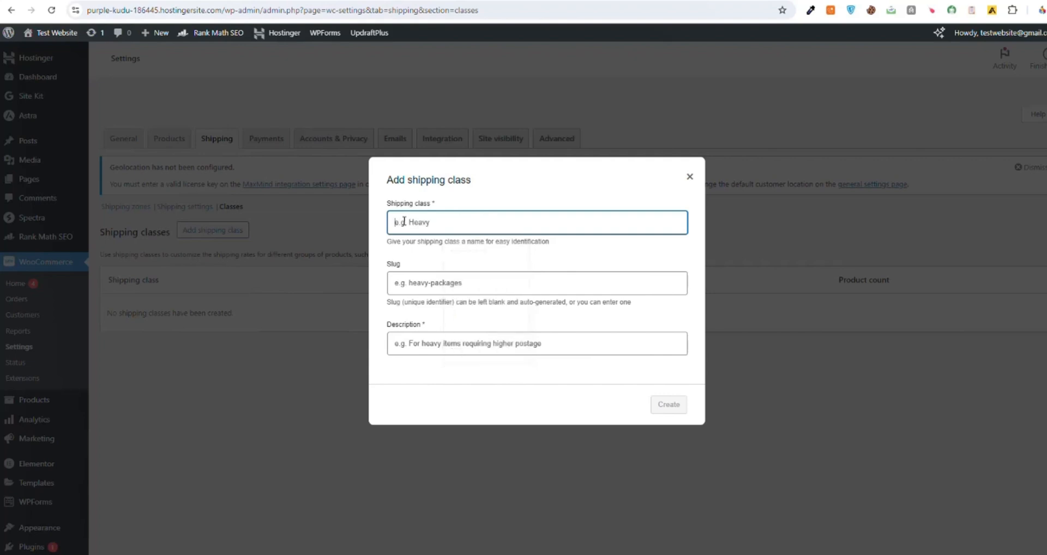
type("Weight")
left_click(405, 287)
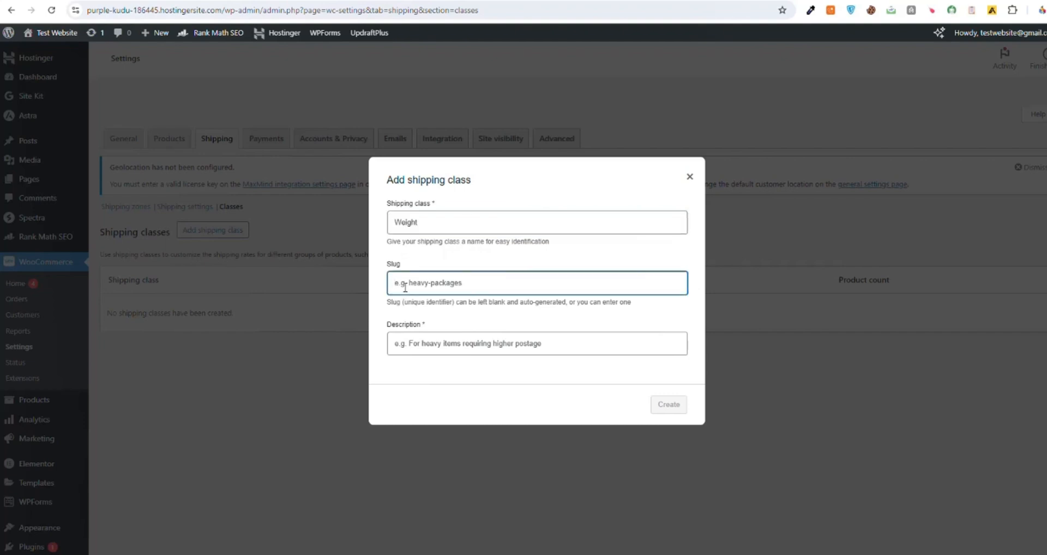
type("Weight")
left_click(415, 348)
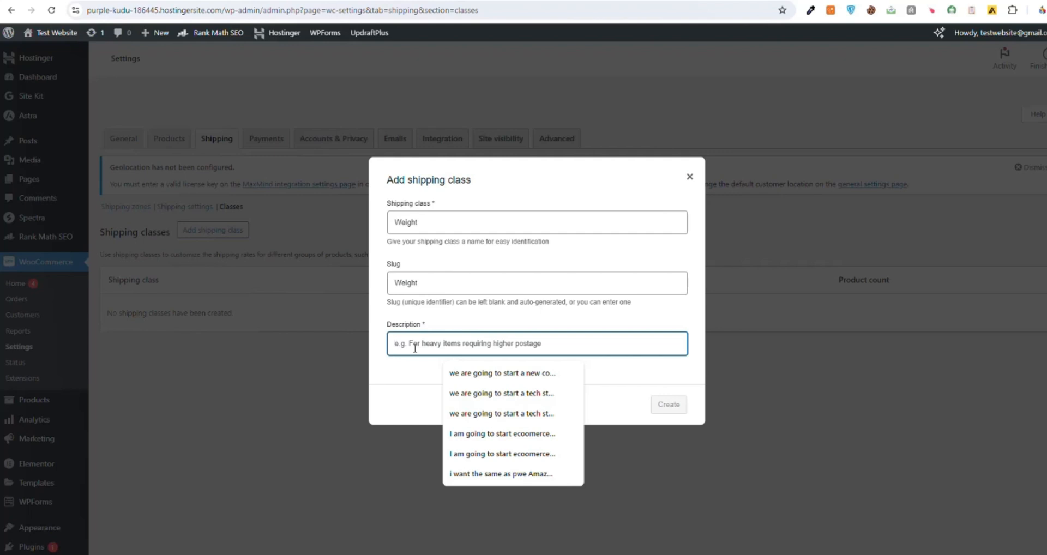
type("10 Pounds")
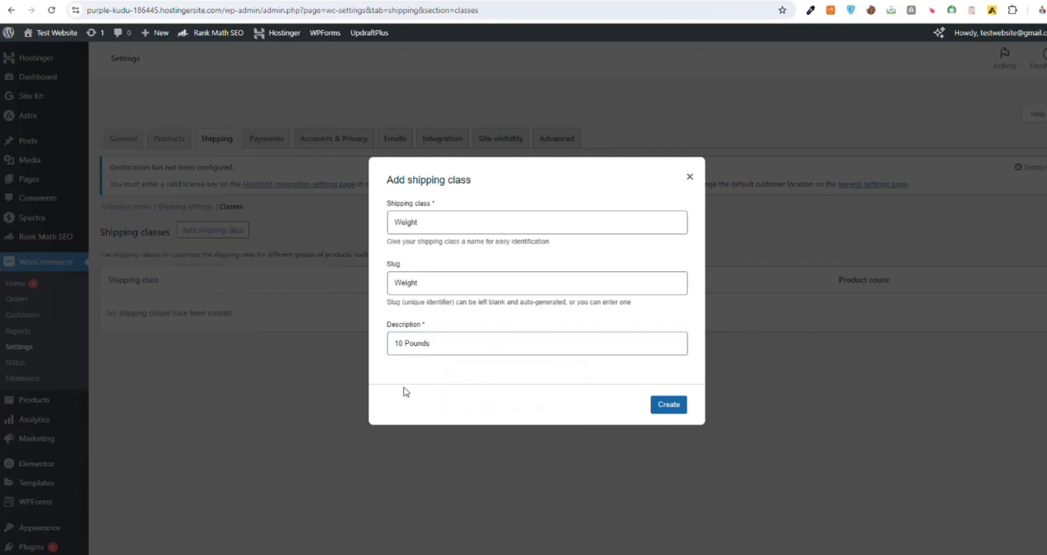
left_click(657, 405)
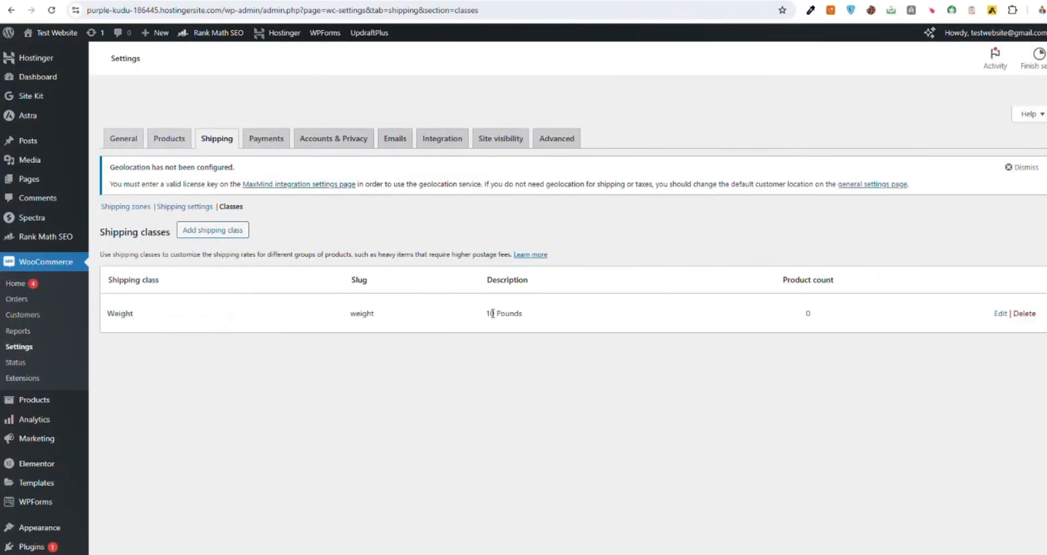
Step: In the WooCommerce payment settings, reorder the payment methods so that Direct bank transfer comes before WooPayments
left_click(273, 145)
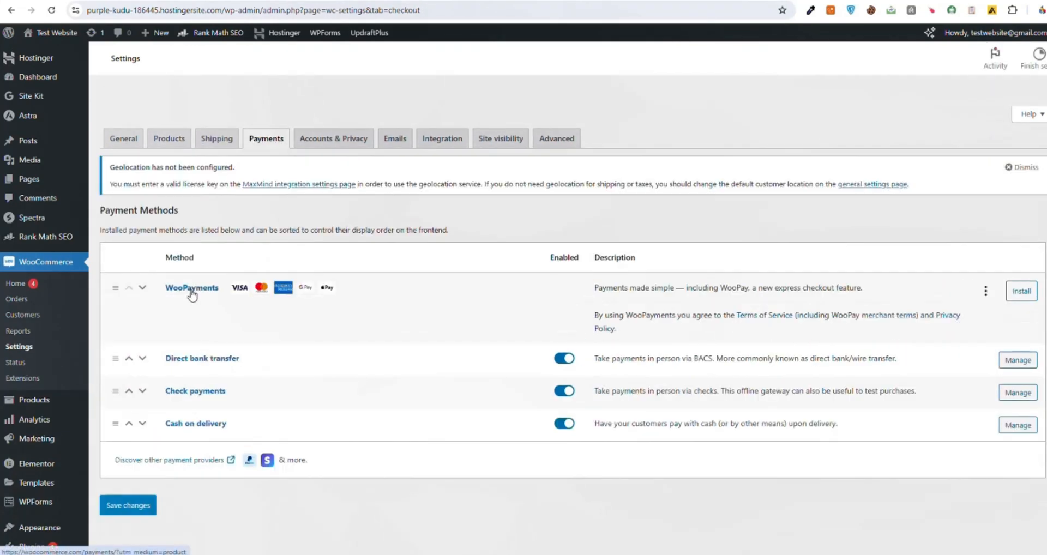
left_click(142, 288)
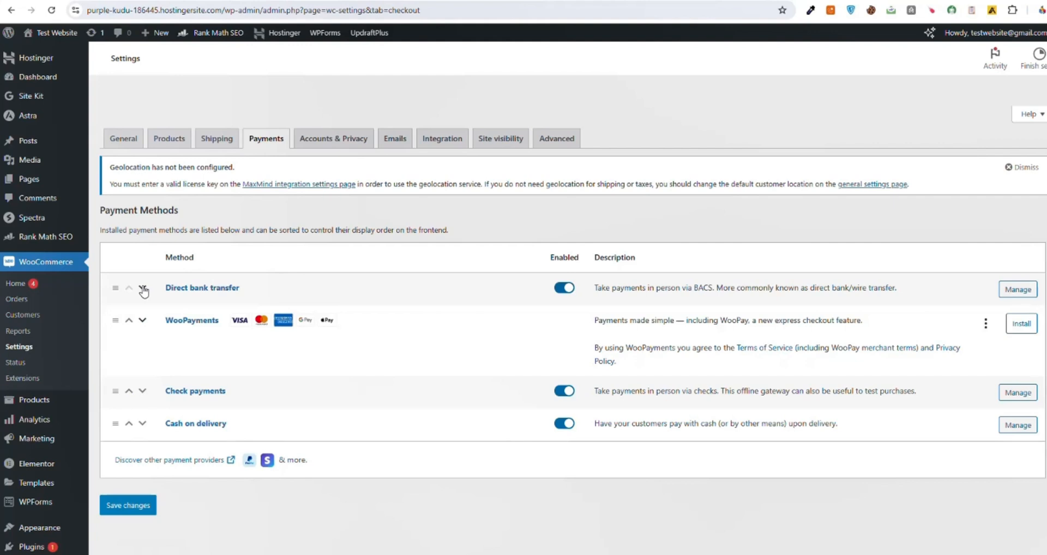
left_click(143, 289)
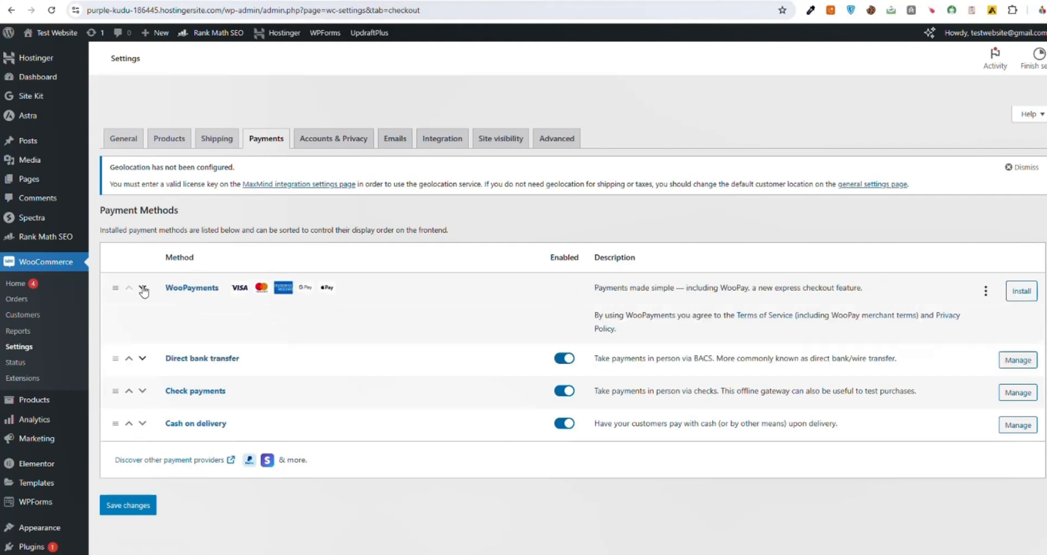
left_click(143, 289)
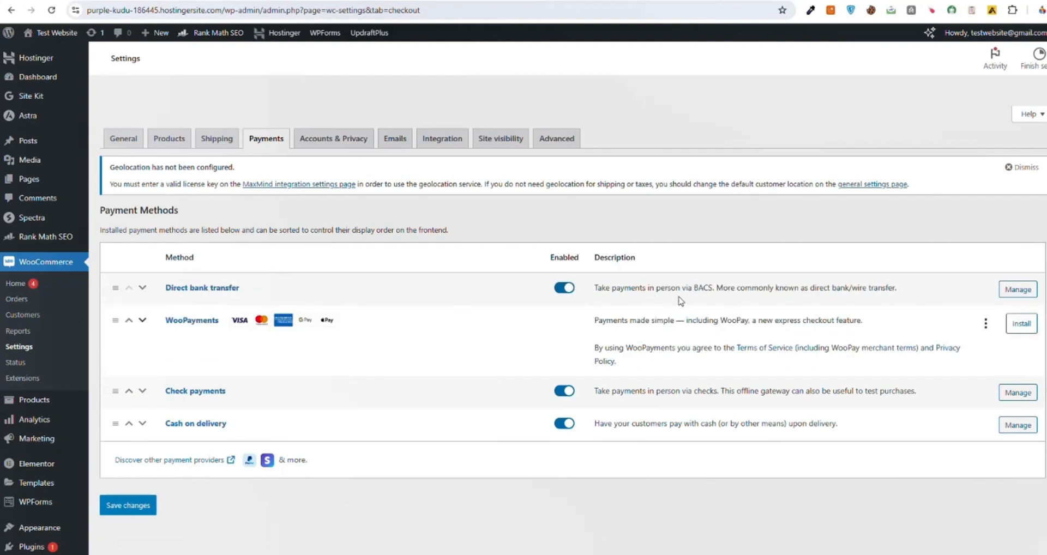
Step: Open the Direct bank transfer settings, go to the account details row and save the changes
left_click(1019, 295)
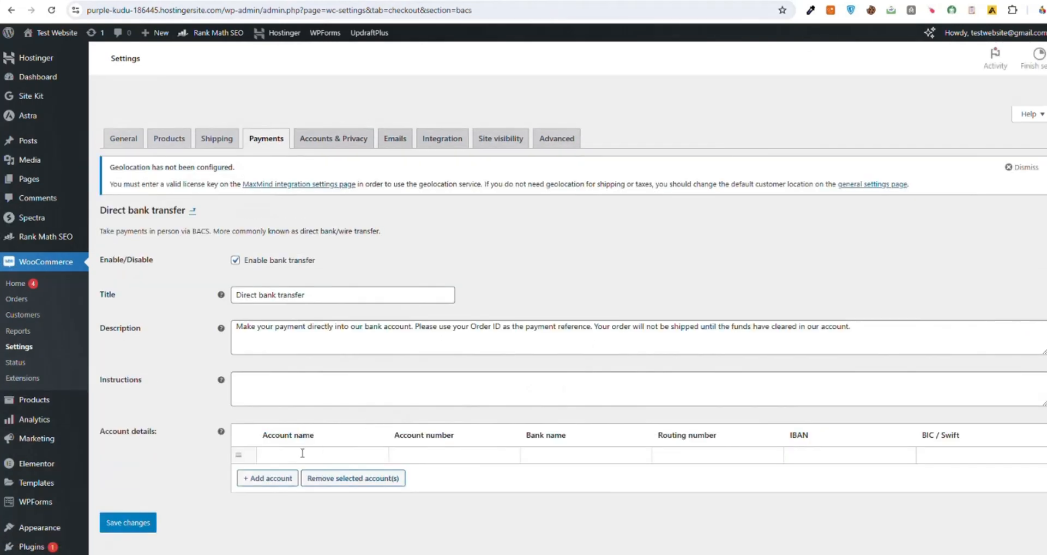
left_click(302, 453)
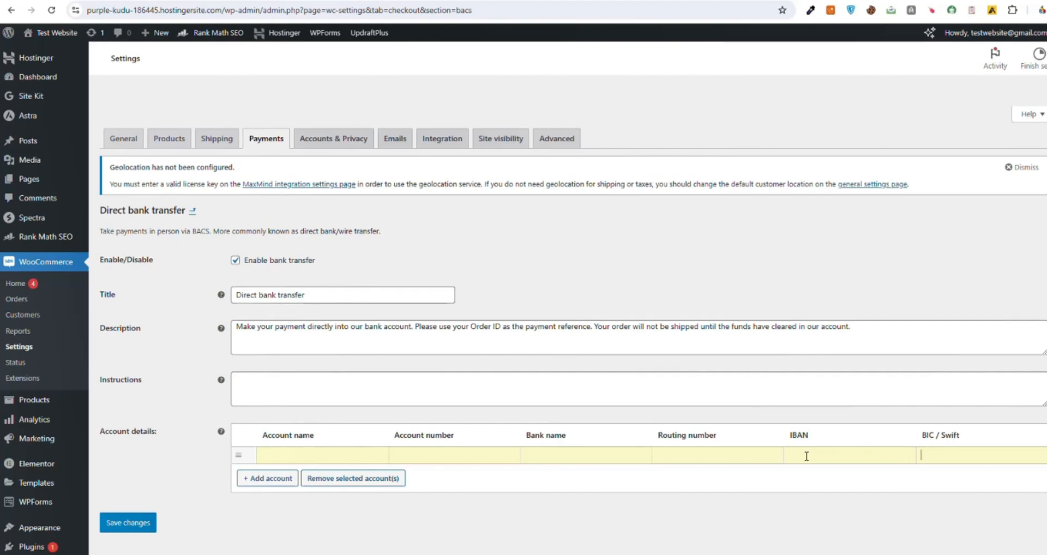
scroll(807, 456, "down", 2)
left_click(155, 419)
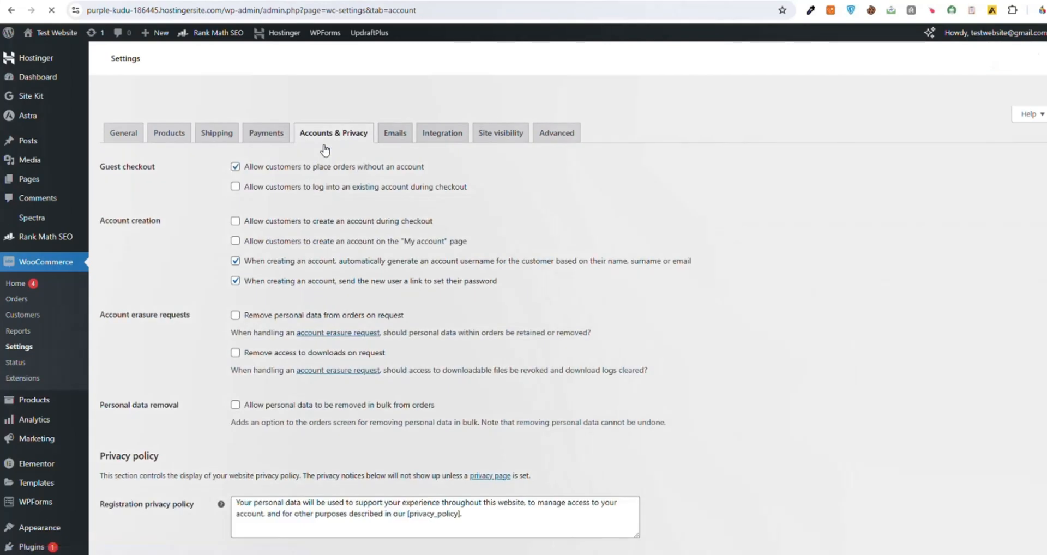
Step: Review the store's Accounts & Privacy options, email notifications, Integration settings and Site visibility settings
scroll(360, 266, "down", 7)
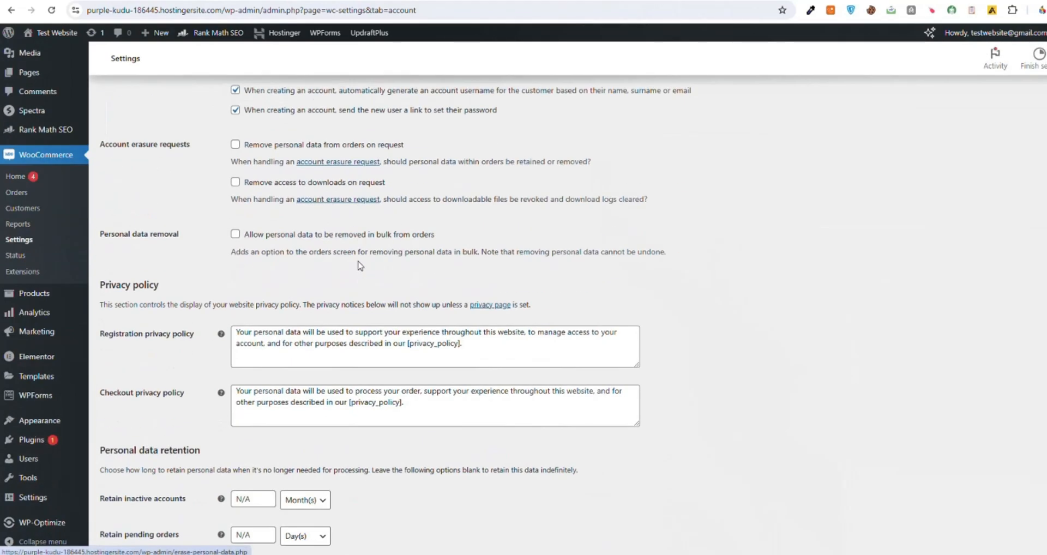
scroll(360, 266, "up", 7)
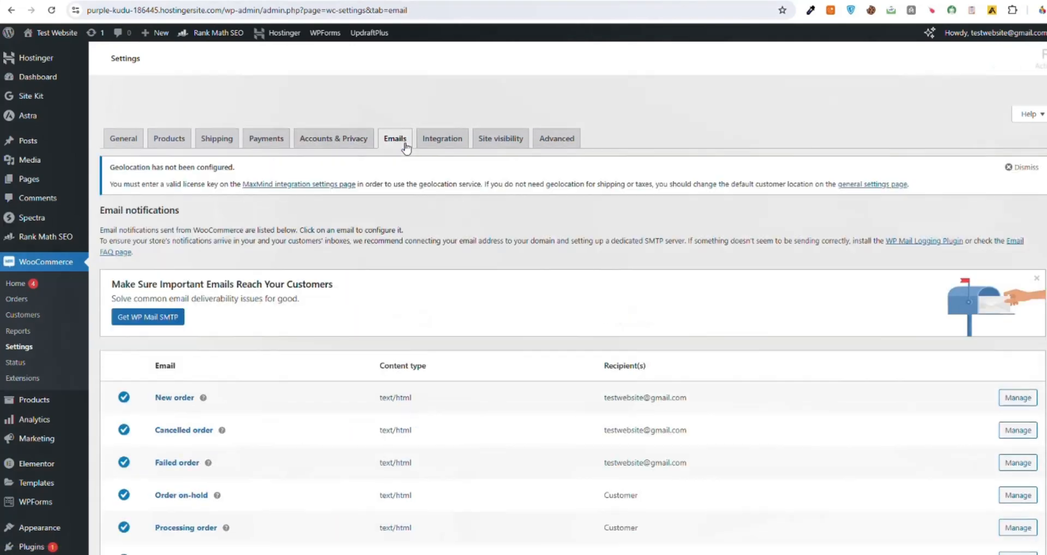
scroll(160, 287, "down", 3)
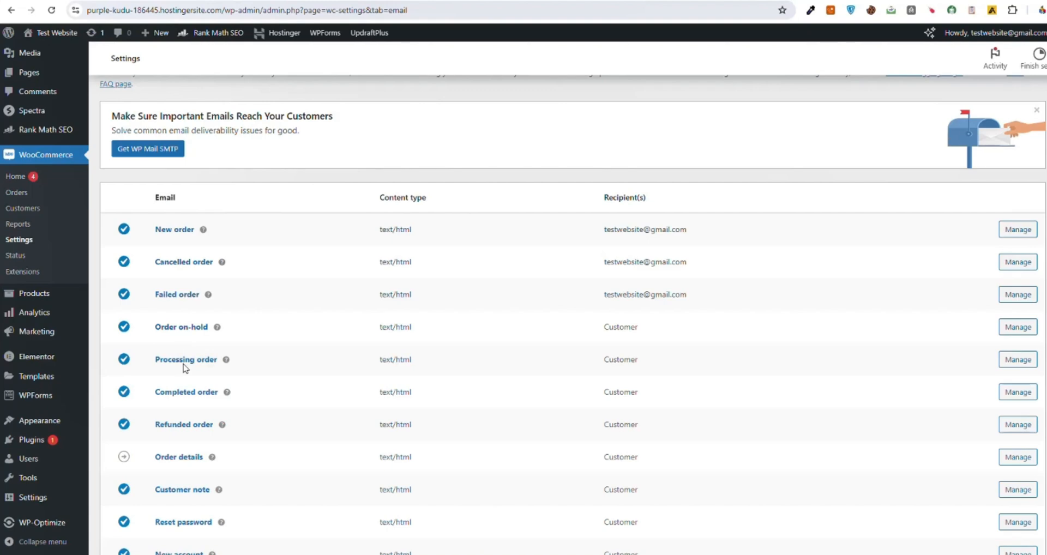
scroll(341, 280, "up", 3)
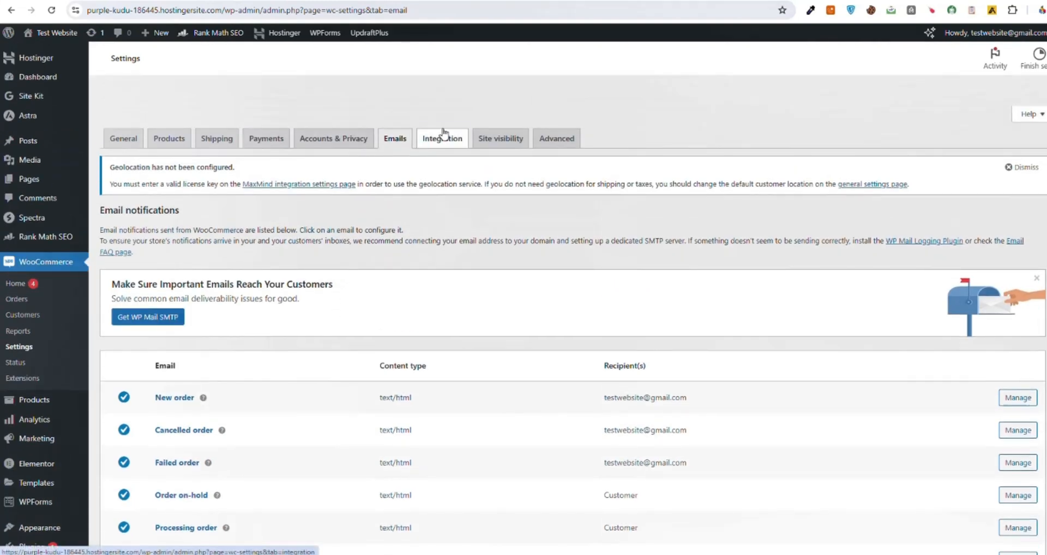
left_click(443, 136)
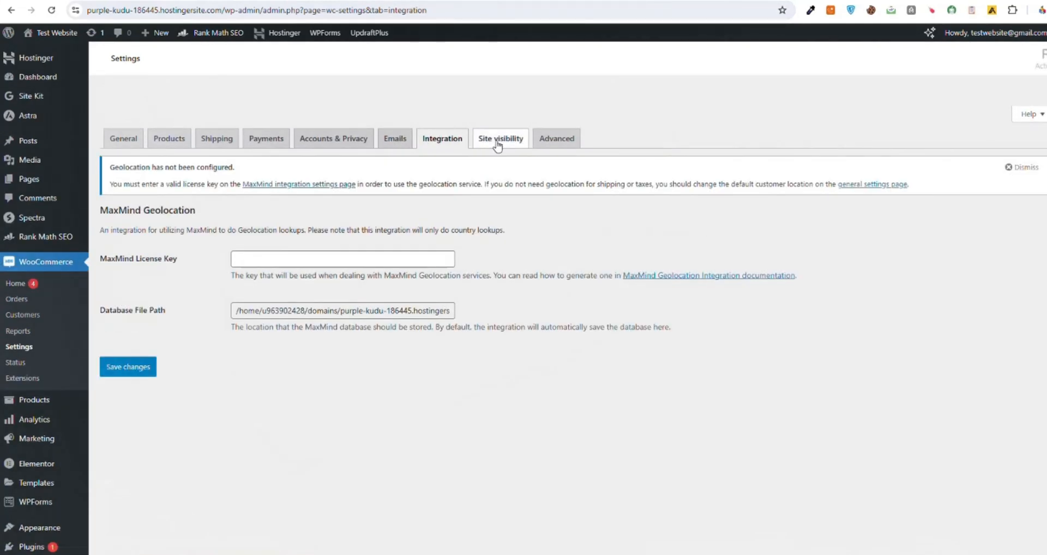
left_click(497, 142)
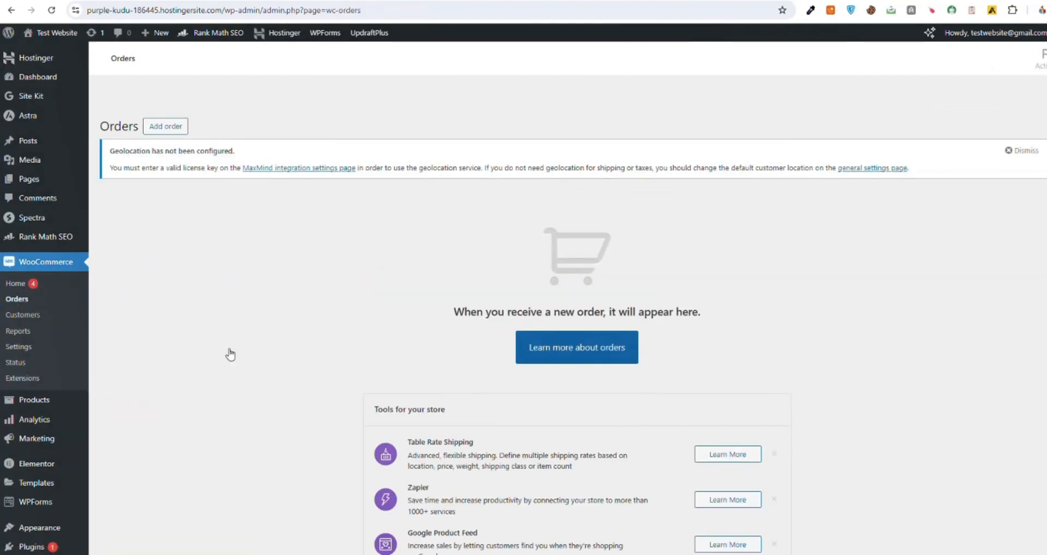
Step: Look through the WooCommerce Orders, Customers and Reports pages, including the sales by date for the last 7 days
scroll(492, 376, "down", 1)
scroll(492, 376, "down", 1)
scroll(238, 327, "up", 2)
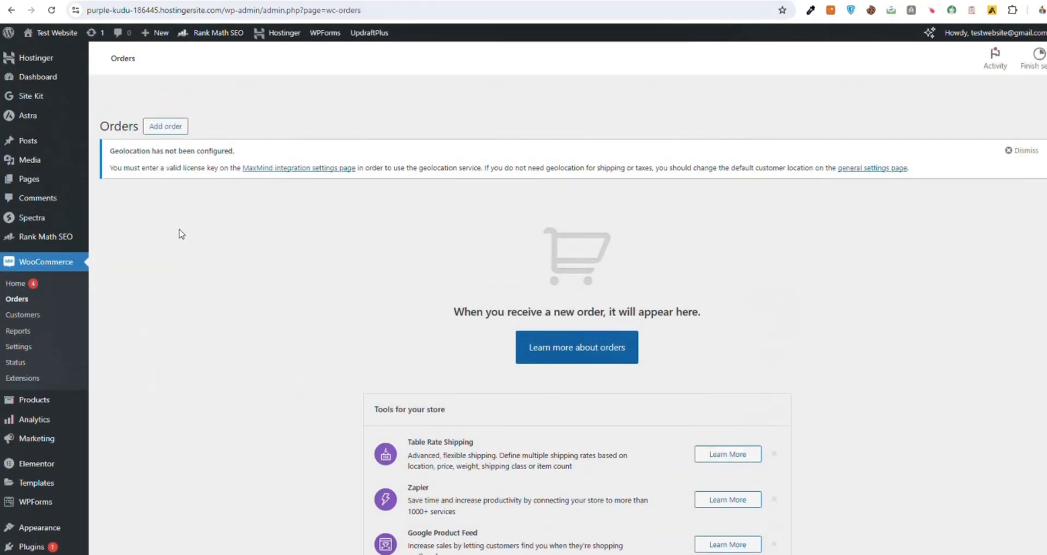
left_click(23, 315)
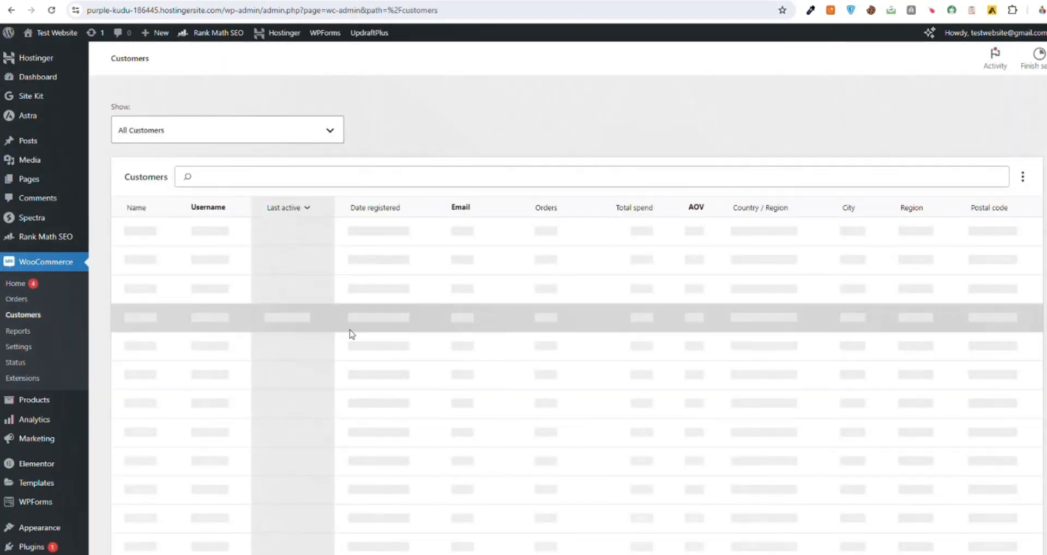
scroll(350, 330, "down", 2)
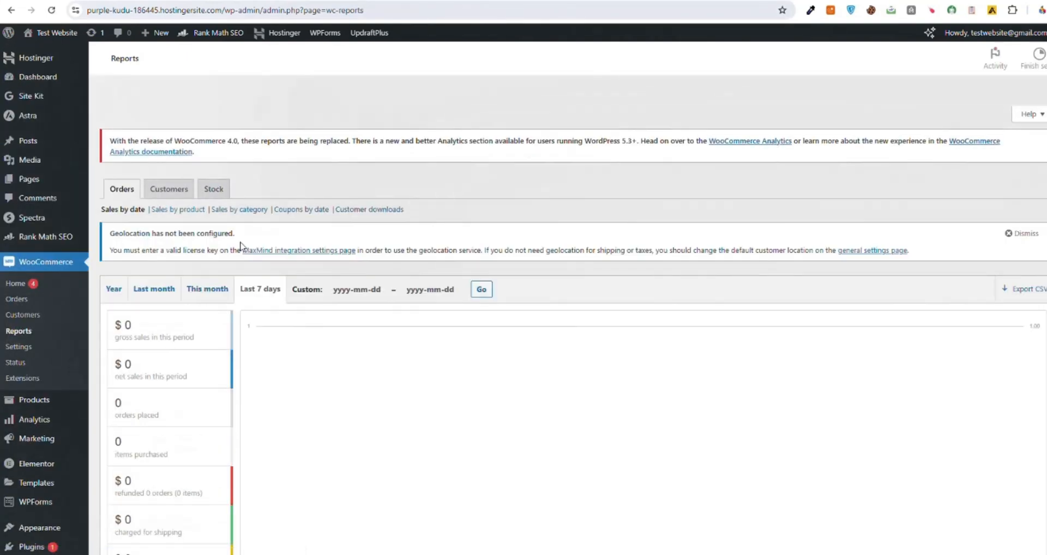
scroll(240, 246, "down", 3)
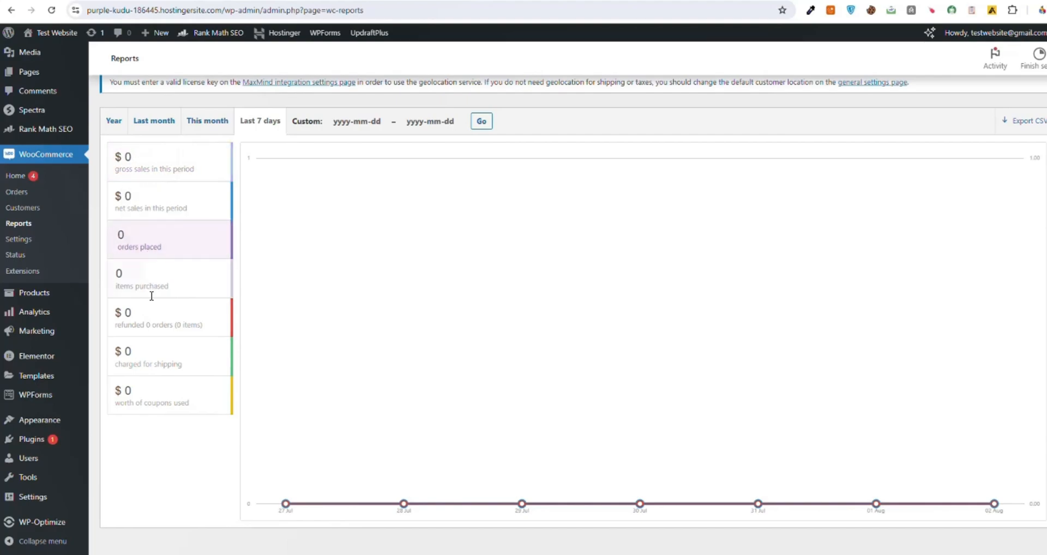
scroll(402, 269, "up", 3)
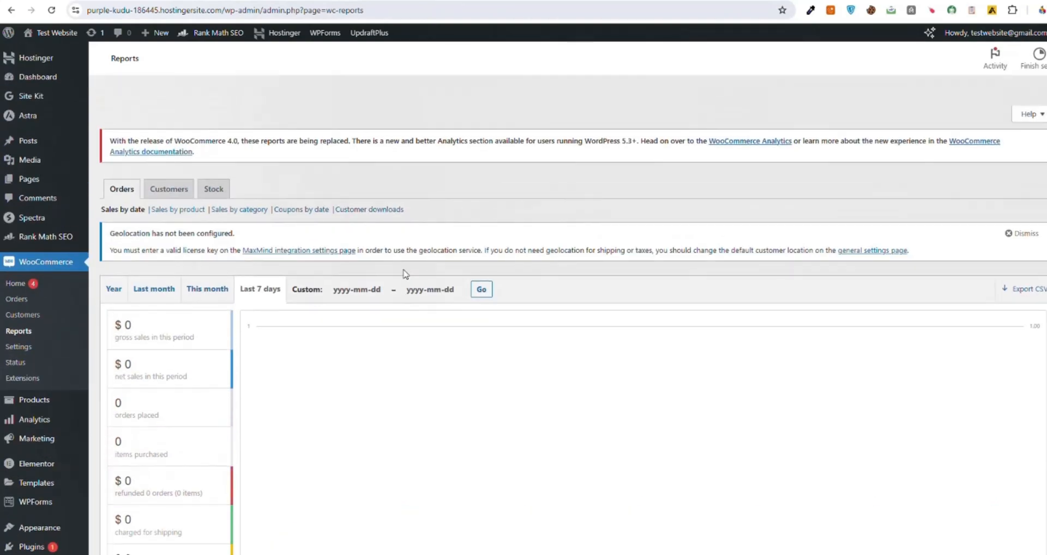